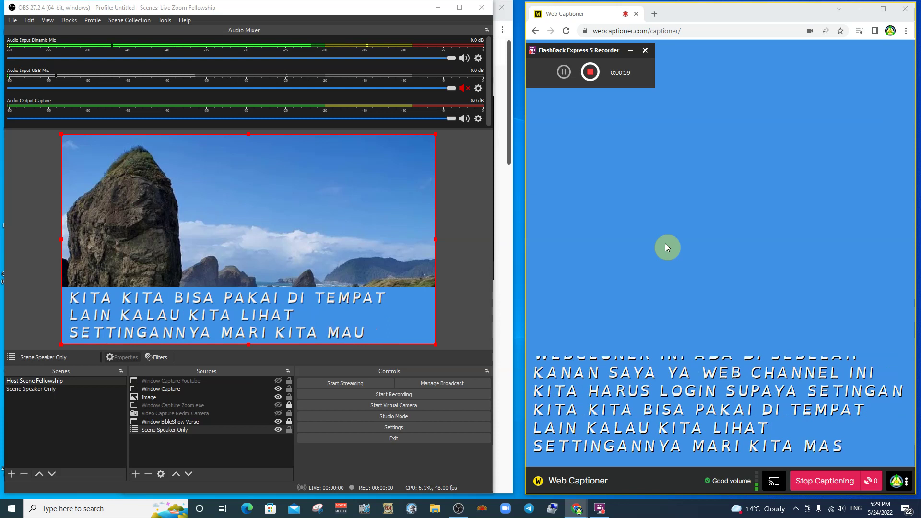
Step: Open the Web Captioner settings and review the General options and the keyboard shortcut list
{"action": "left_click", "coordinate": [904, 486]}
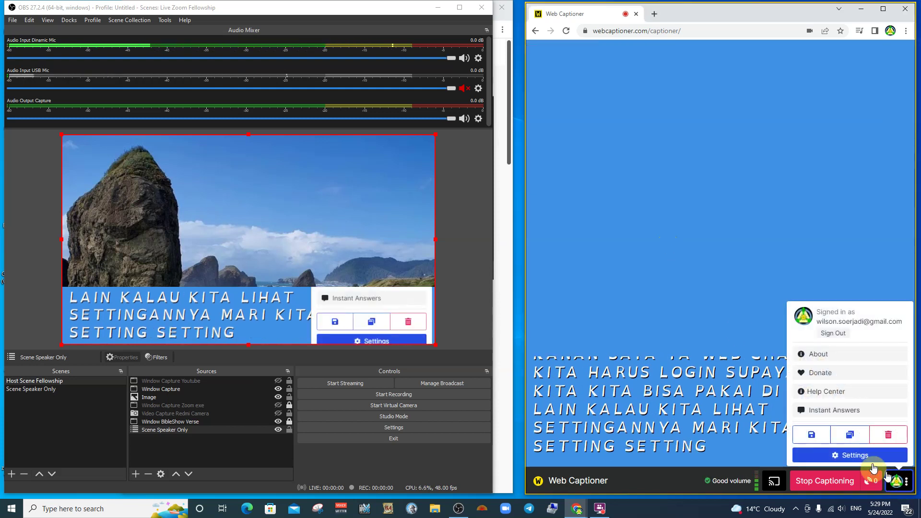
{"action": "left_click", "coordinate": [850, 455]}
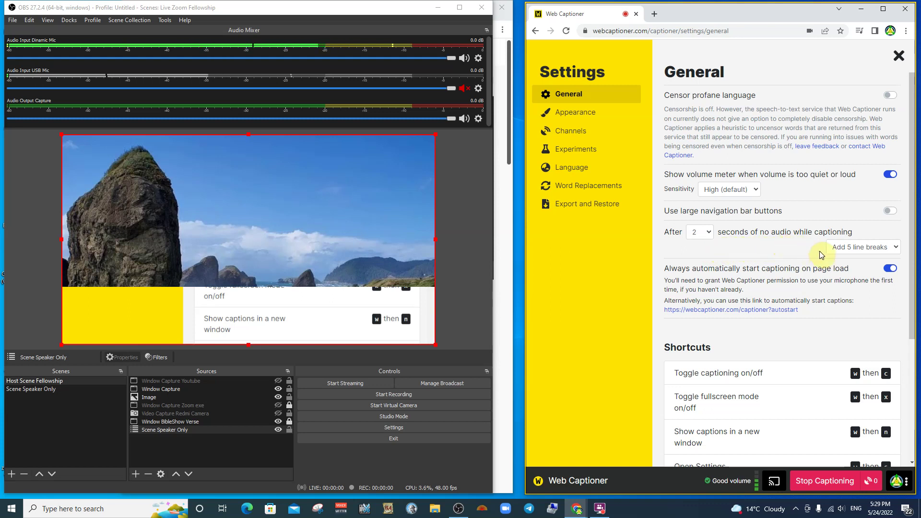
{"action": "scroll", "coordinate": [809, 253], "scroll_direction": "down", "scroll_amount": 2}
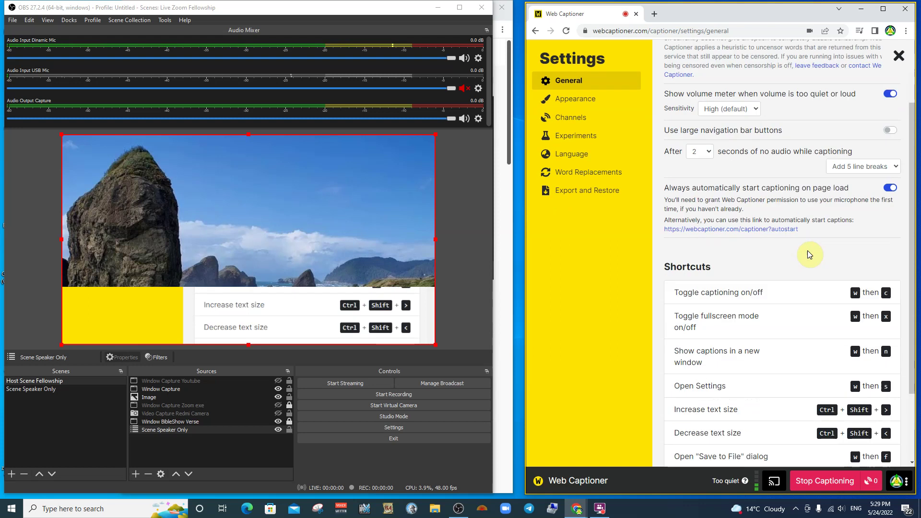
{"action": "scroll", "coordinate": [809, 253], "scroll_direction": "down", "scroll_amount": 2}
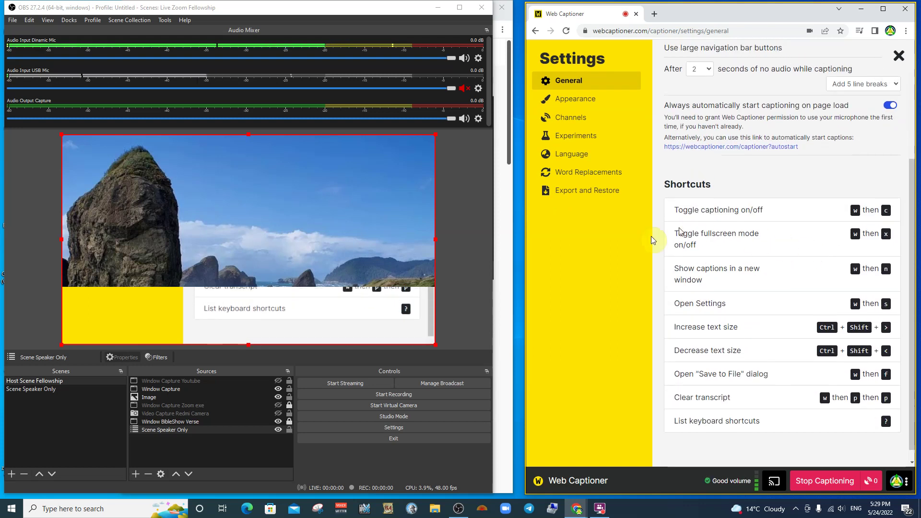
Step: Set the OpenDyslexic caption font to the Regular style in the Appearance settings
{"action": "left_click", "coordinate": [558, 104]}
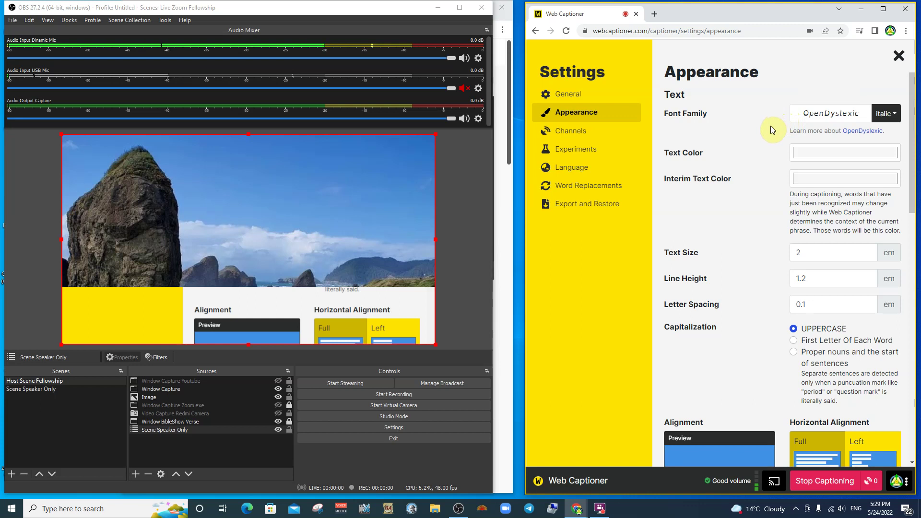
{"action": "left_click", "coordinate": [894, 114]}
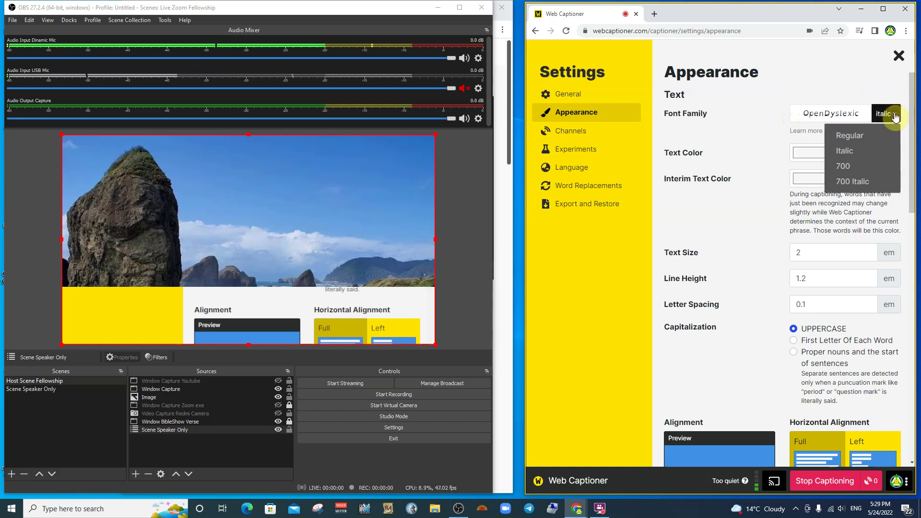
{"action": "left_click", "coordinate": [865, 137]}
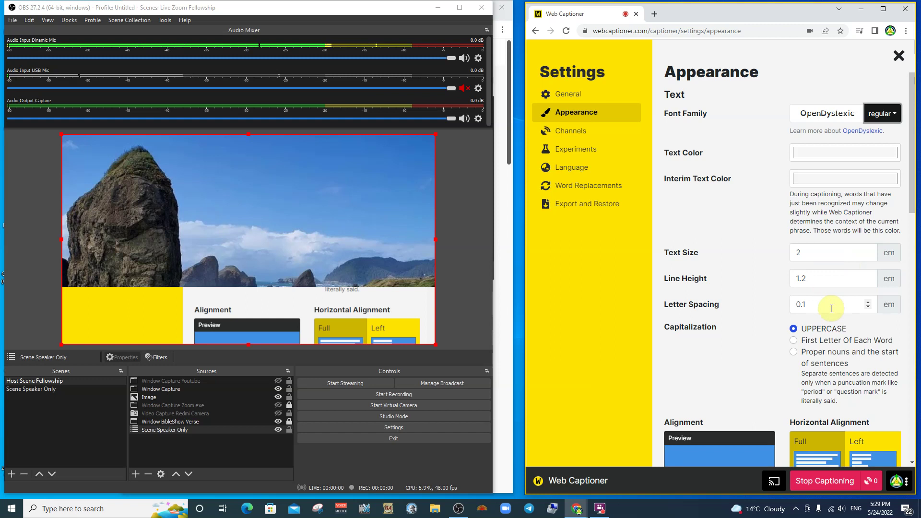
Step: Review the caption alignment and padding options, the recognition language and the word replacement settings
{"action": "scroll", "coordinate": [832, 309], "scroll_direction": "down", "scroll_amount": 6}
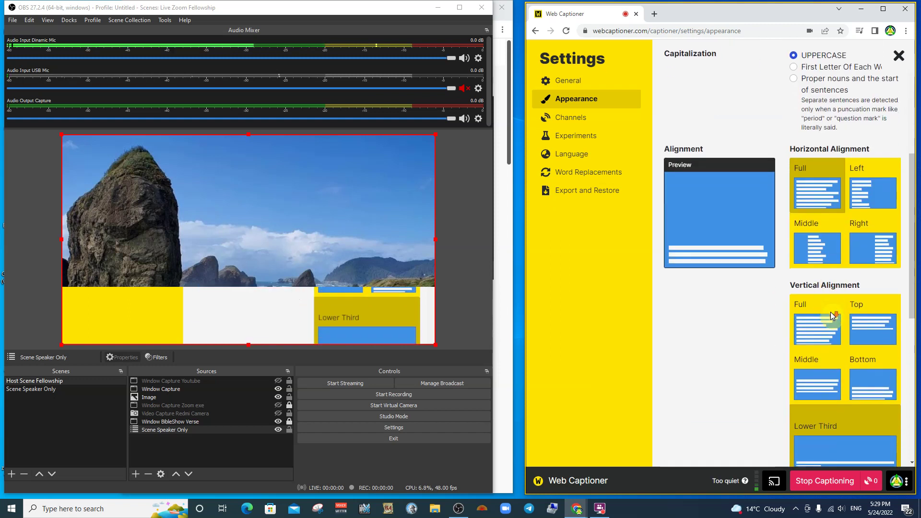
{"action": "scroll", "coordinate": [832, 317], "scroll_direction": "up", "scroll_amount": 1}
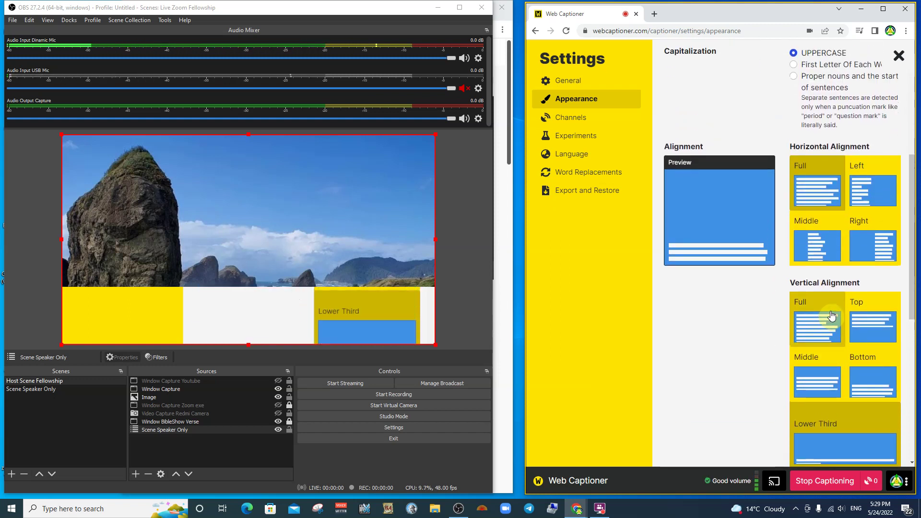
{"action": "scroll", "coordinate": [832, 316], "scroll_direction": "down", "scroll_amount": 2}
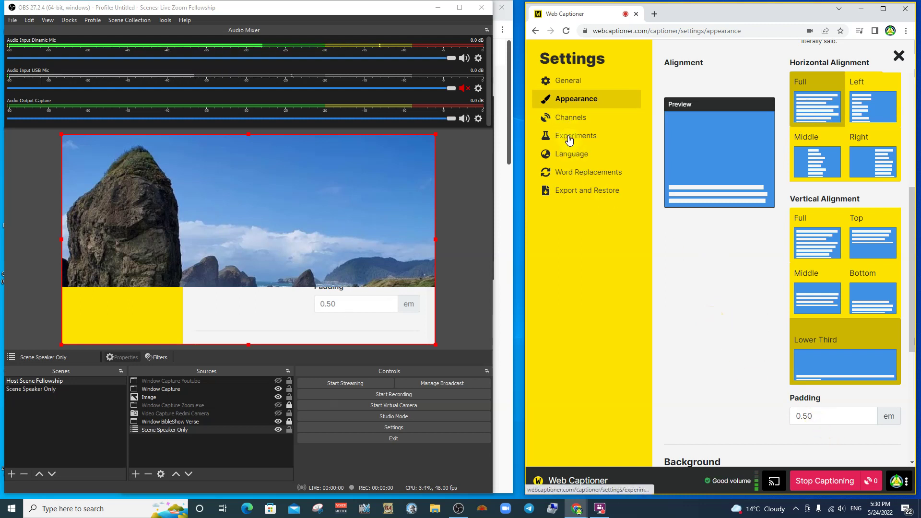
{"action": "left_click", "coordinate": [574, 155]}
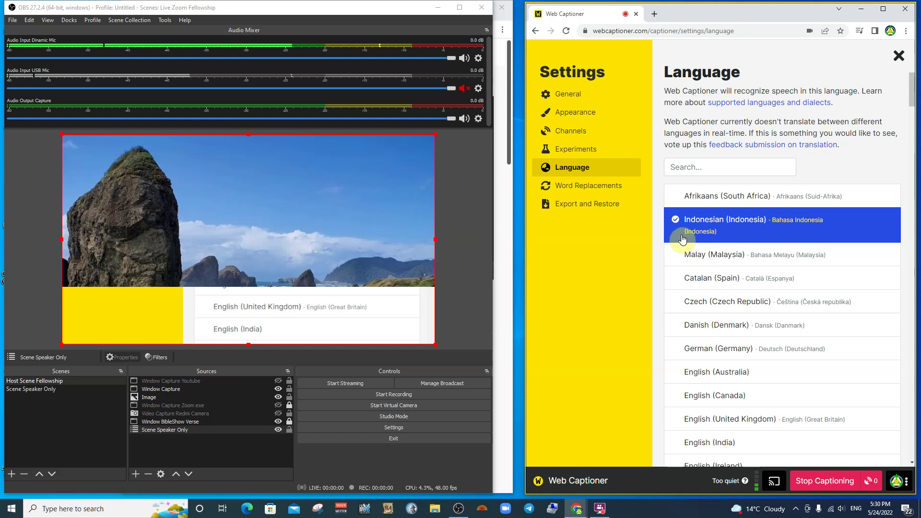
{"action": "left_click", "coordinate": [594, 189]}
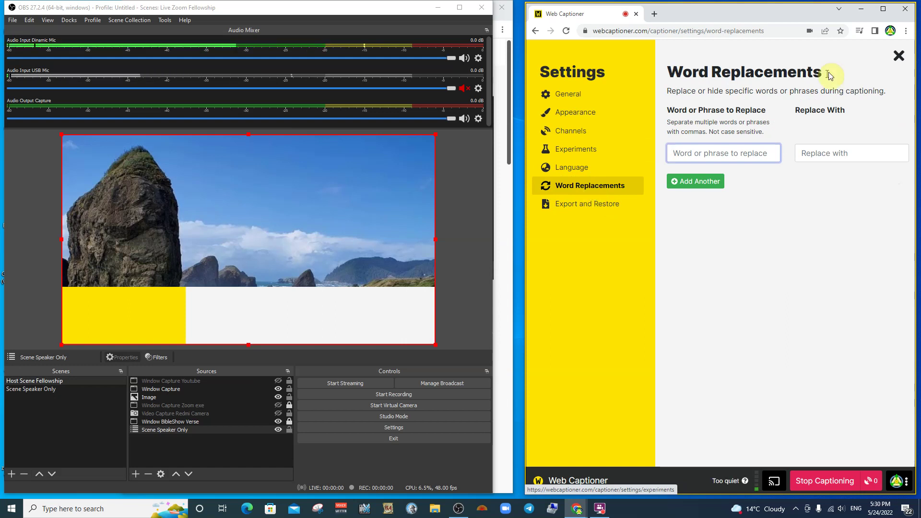
Step: Return from the settings to the live captions, dismissing the donation notice and jumping to the newest line
{"action": "left_click", "coordinate": [894, 61]}
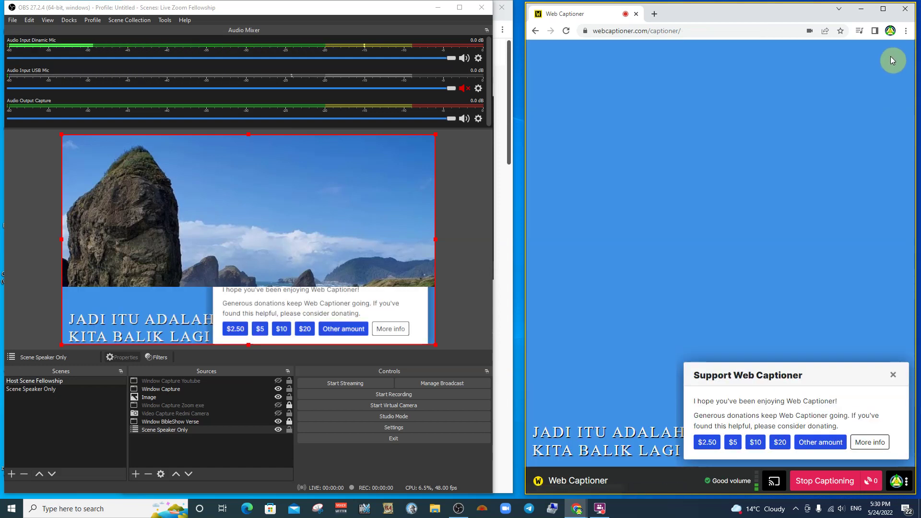
{"action": "left_click", "coordinate": [892, 375]}
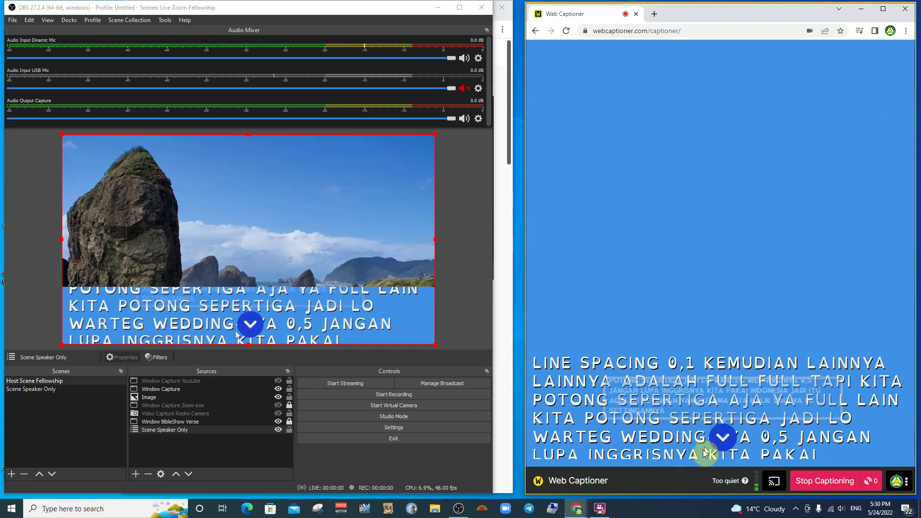
{"action": "left_click", "coordinate": [723, 438]}
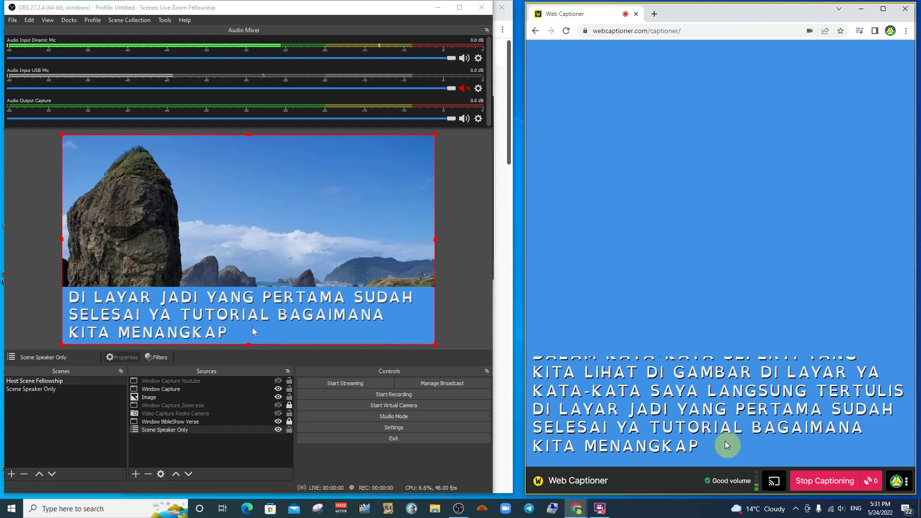
Step: Point the Window Capture source at the Web Captioner - Google Chrome window and move its upper edge slightly higher in the OBS preview
{"action": "double_click", "coordinate": [177, 391]}
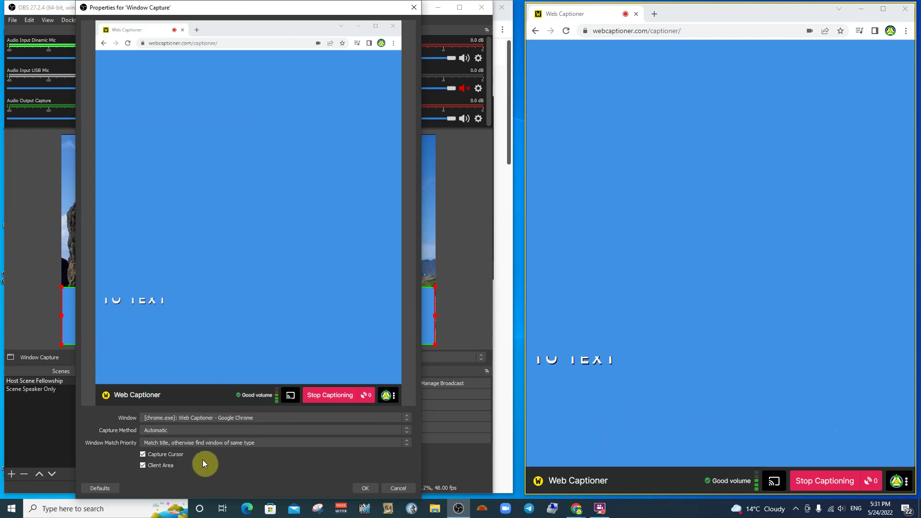
{"action": "left_click", "coordinate": [366, 488]}
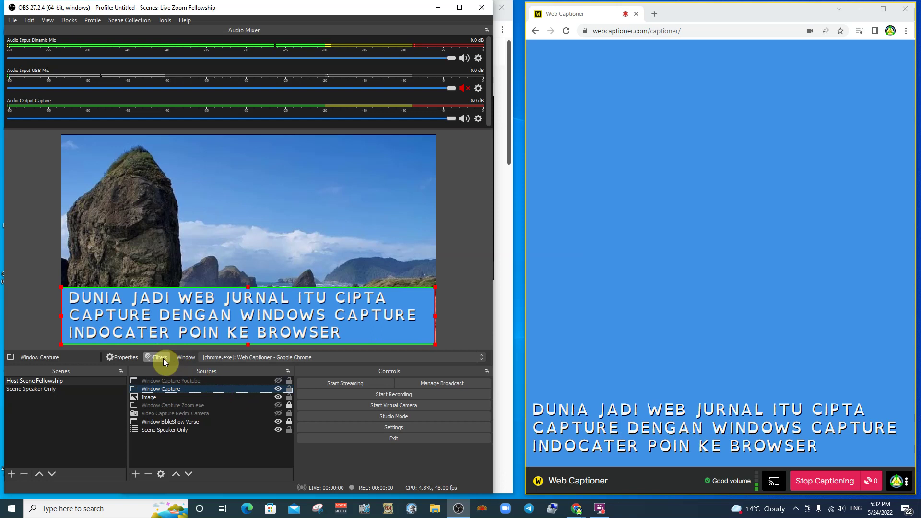
{"action": "left_click", "coordinate": [130, 358]}
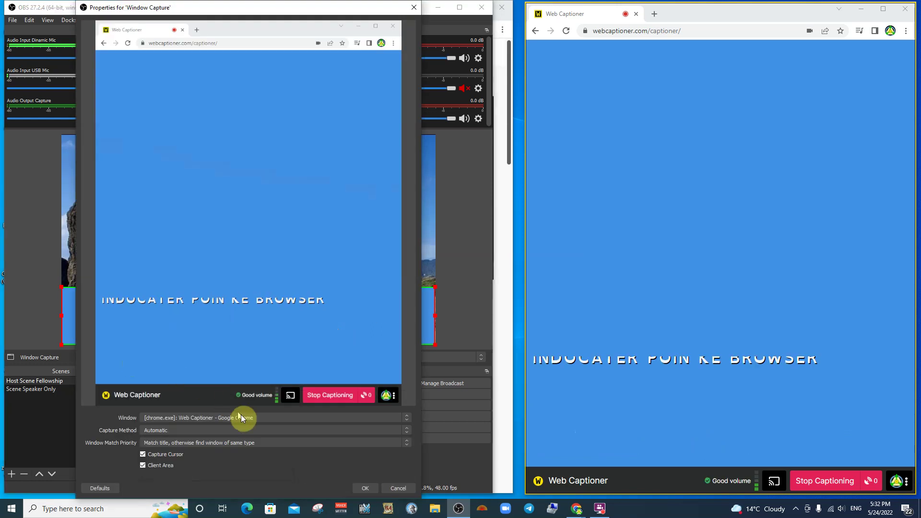
{"action": "left_click", "coordinate": [259, 418]}
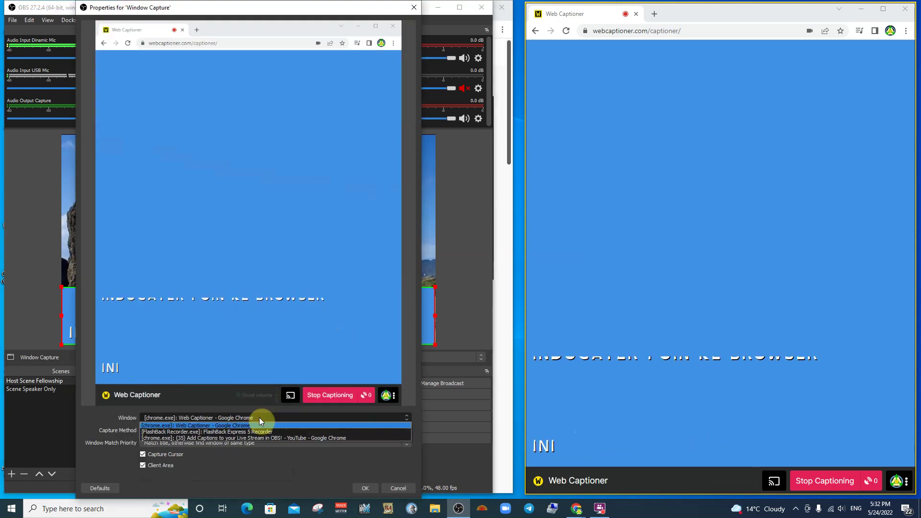
{"action": "left_click", "coordinate": [259, 425]}
{"action": "left_click", "coordinate": [359, 487]}
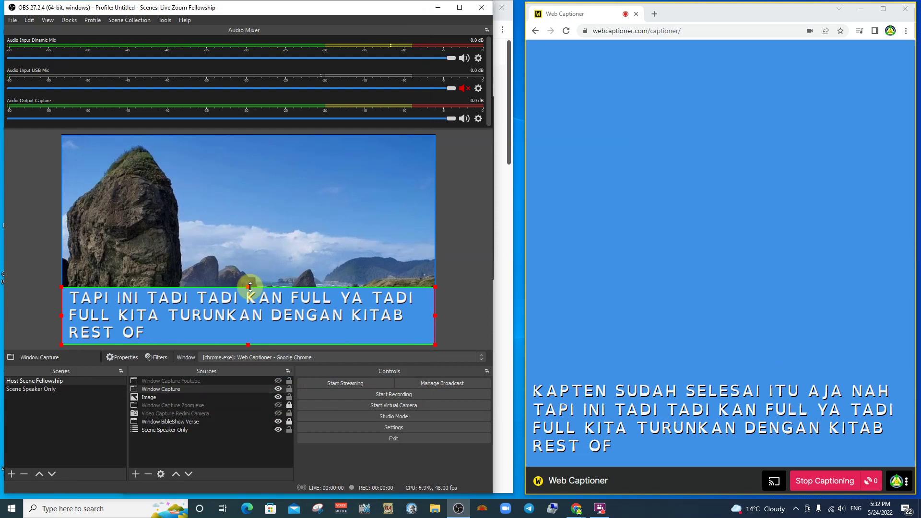
{"action": "mouse_move", "coordinate": [249, 286]}
{"action": "left_mouse_down"}
{"action": "mouse_move", "coordinate": [252, 224]}
{"action": "mouse_move", "coordinate": [250, 285]}
{"action": "left_mouse_up"}
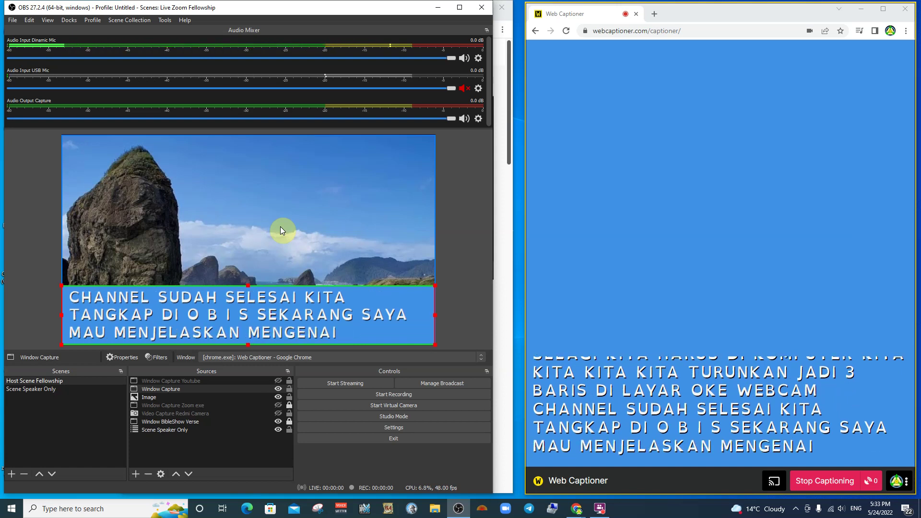
Step: Set the OBS audio monitoring device to Speakers (GS3) and save the settings
{"action": "left_click", "coordinate": [13, 21]}
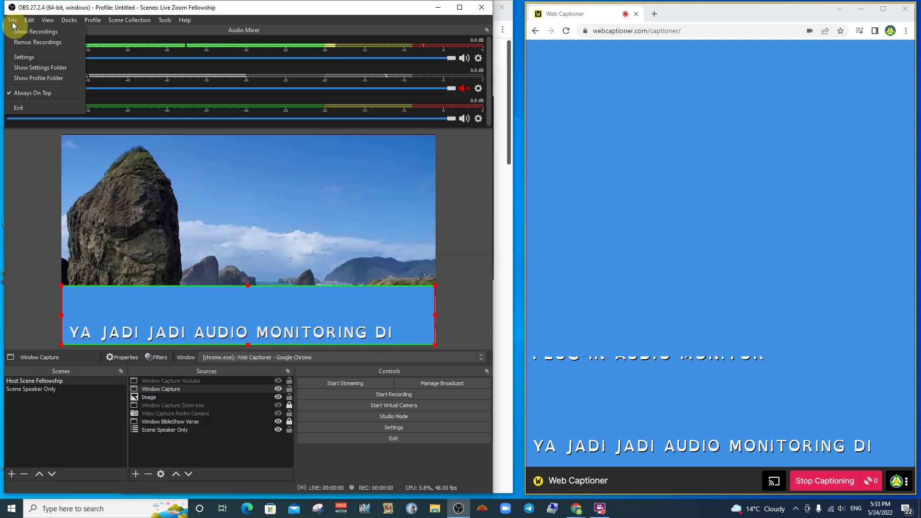
{"action": "left_click", "coordinate": [25, 57]}
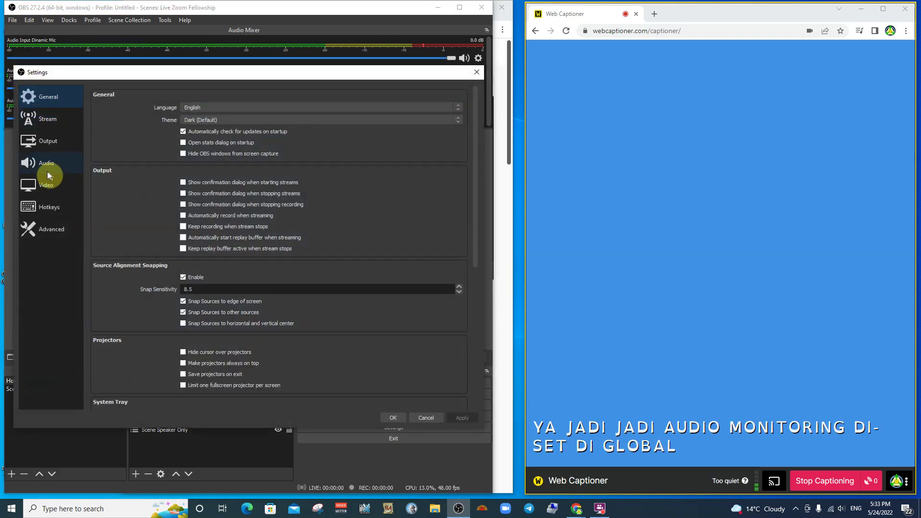
{"action": "left_click", "coordinate": [46, 165]}
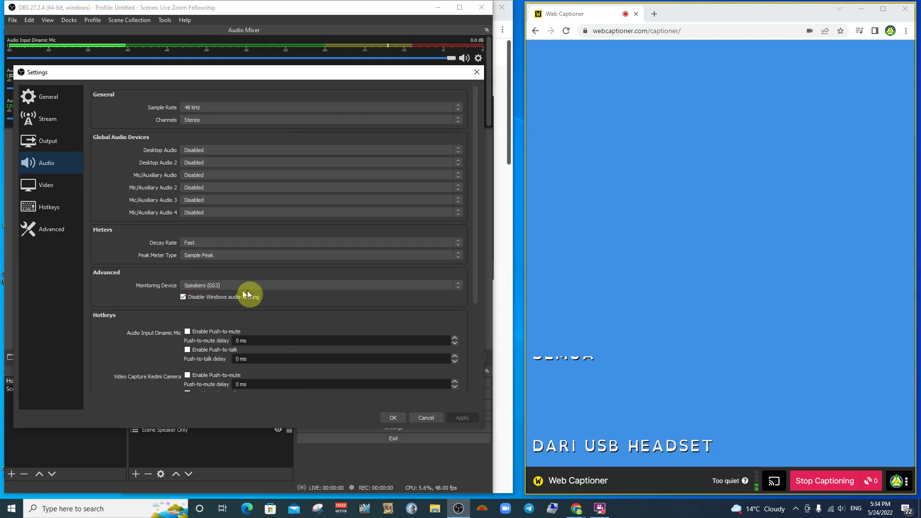
{"action": "left_click", "coordinate": [459, 285]}
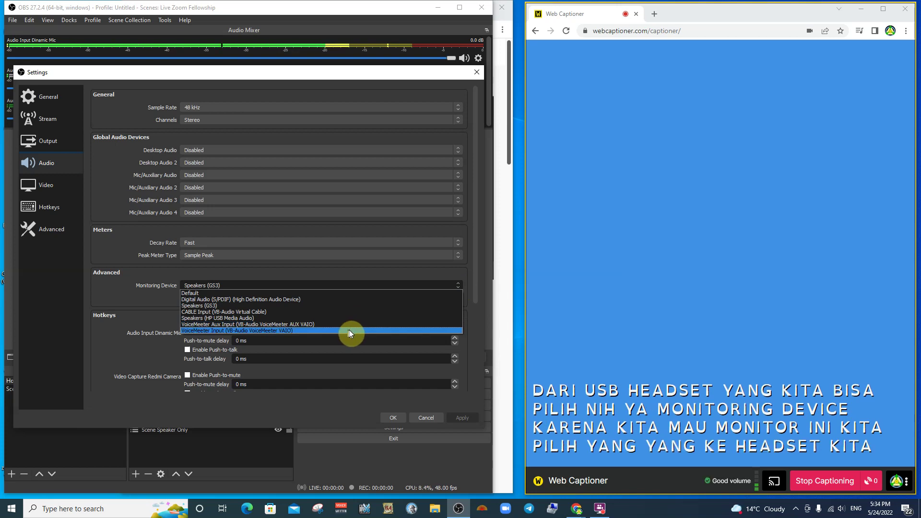
{"action": "left_click", "coordinate": [328, 306]}
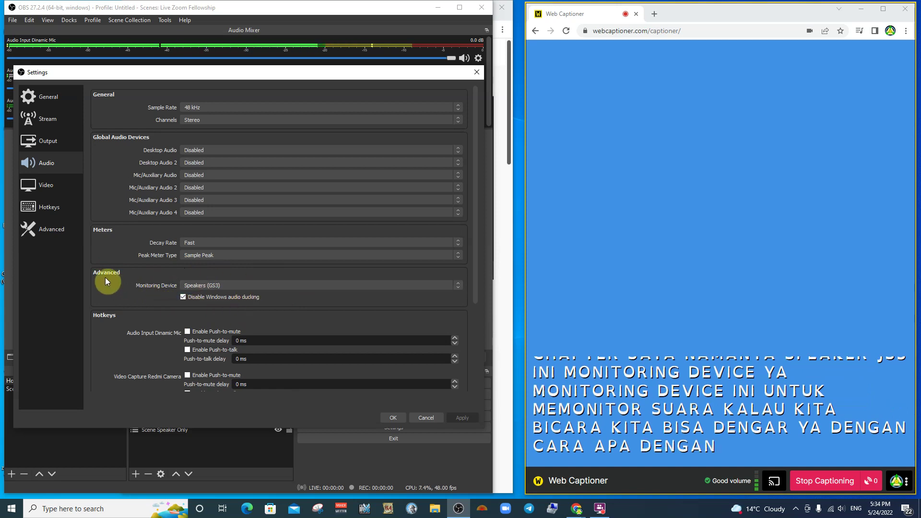
{"action": "left_click", "coordinate": [393, 418]}
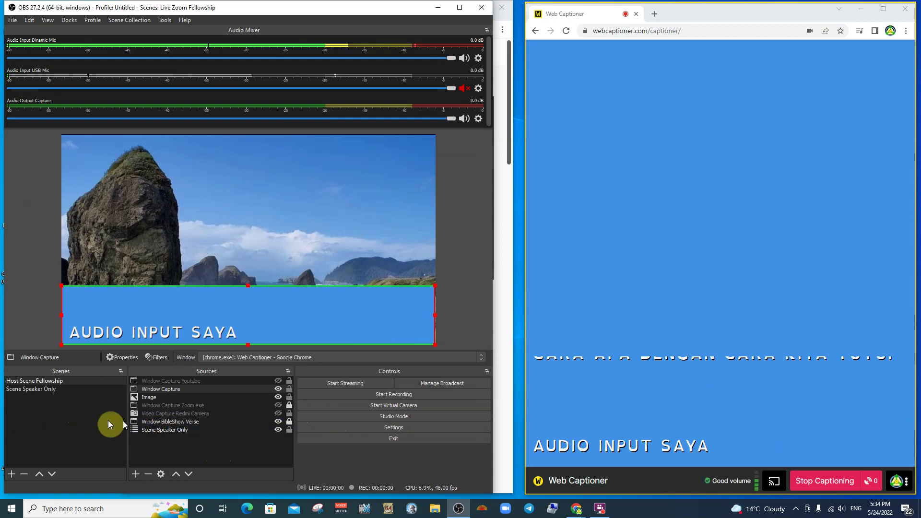
Step: Look over the audio sources in Scene Speaker Only and return to Host Scene Fellowship
{"action": "left_click", "coordinate": [49, 390]}
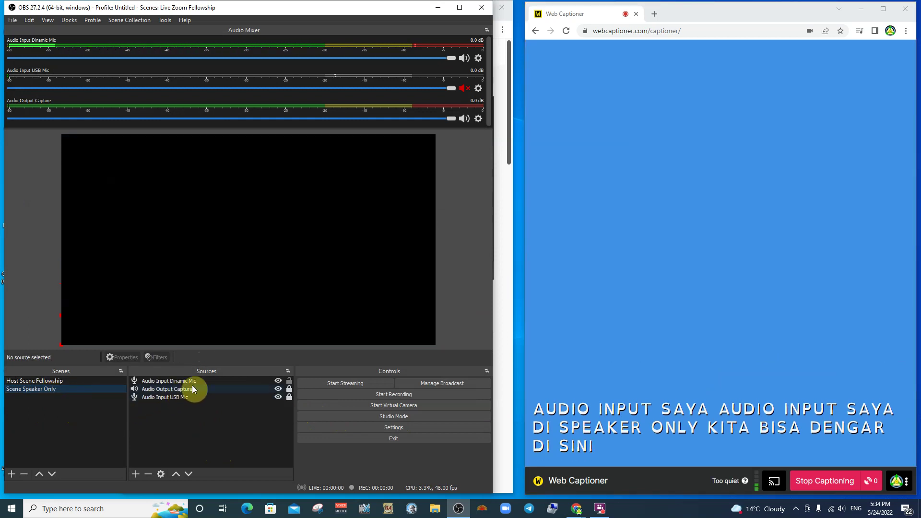
{"action": "right_click", "coordinate": [266, 384]}
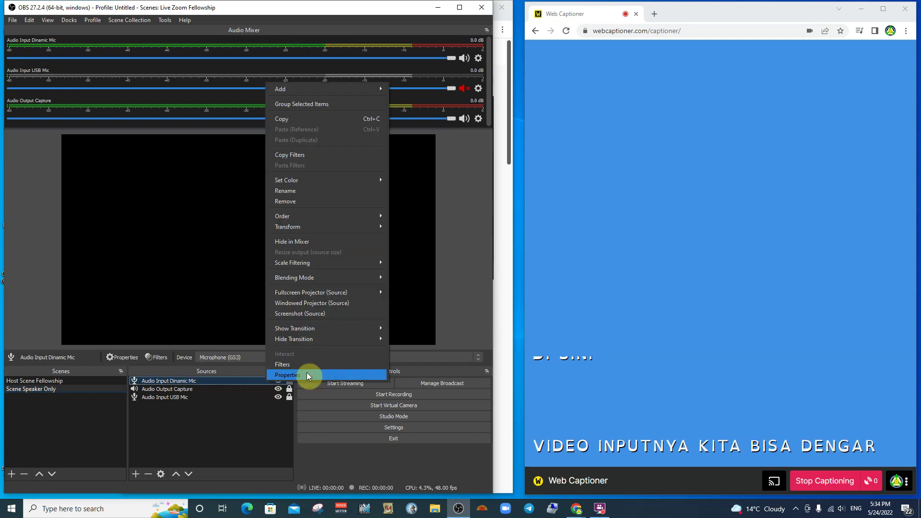
{"action": "left_click", "coordinate": [482, 169]}
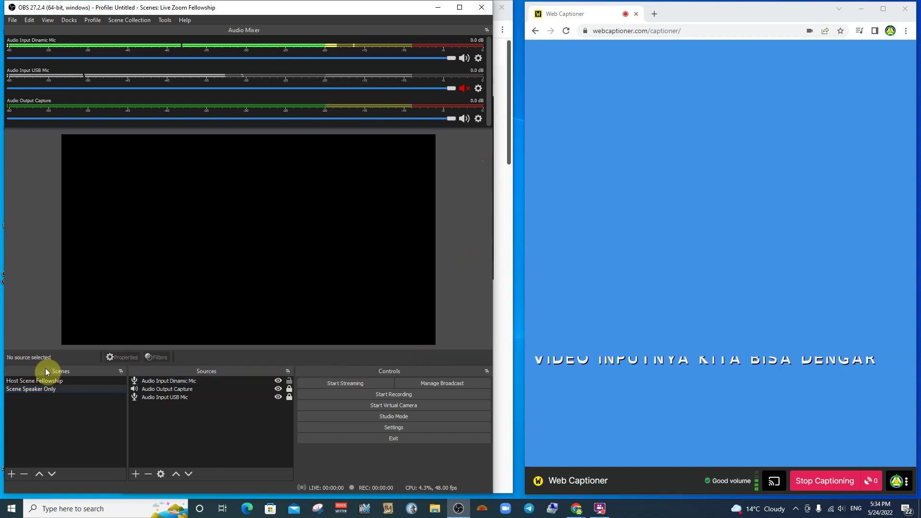
{"action": "left_click", "coordinate": [21, 380]}
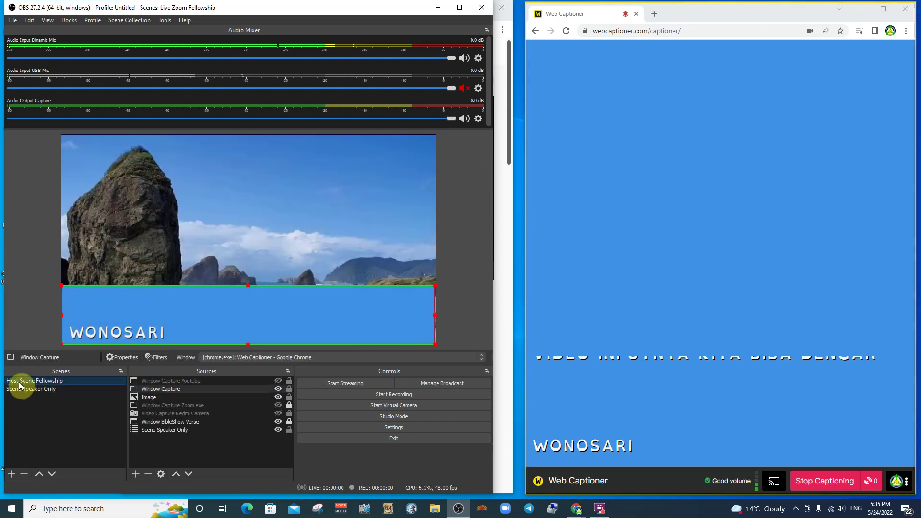
Step: Set audio monitoring for the Audio Input Dinamic Mic to Monitor and Output in the advanced audio properties
{"action": "left_click", "coordinate": [477, 58]}
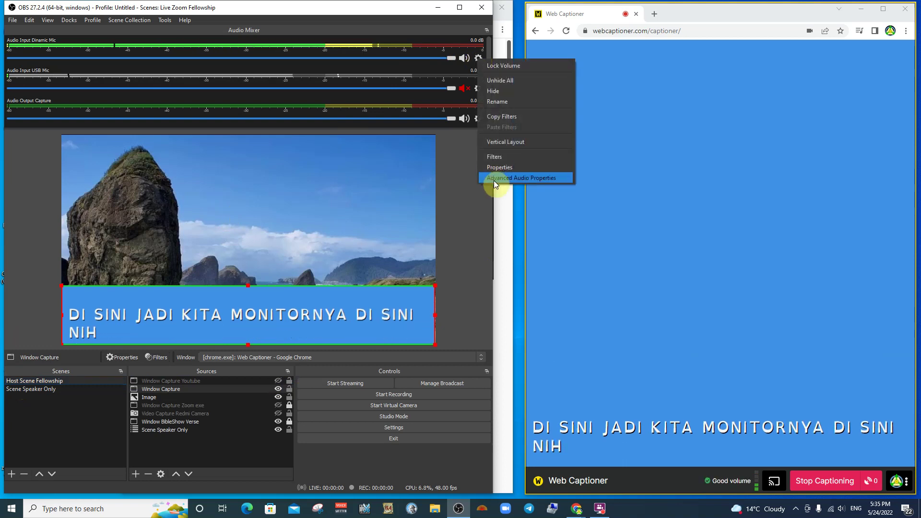
{"action": "left_click", "coordinate": [493, 179]}
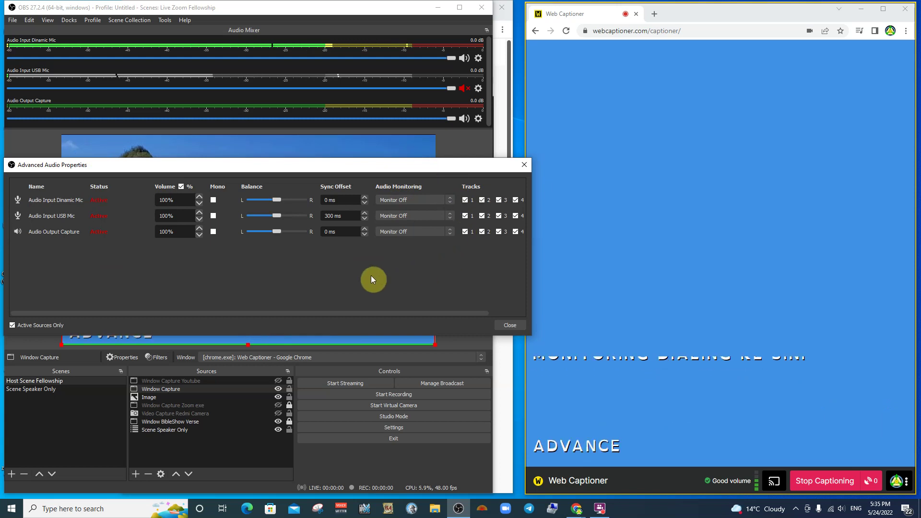
{"action": "left_click", "coordinate": [450, 201]}
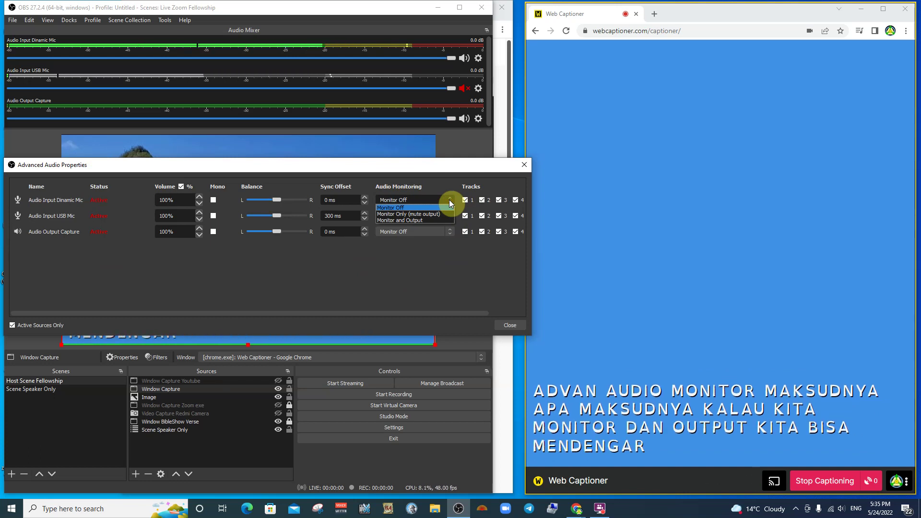
{"action": "left_click", "coordinate": [428, 220]}
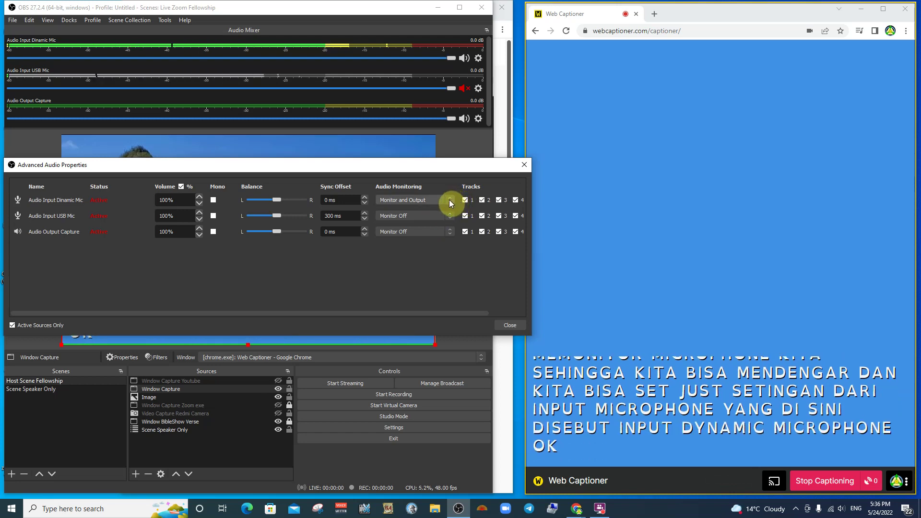
Step: Set audio monitoring for the Audio Input Dinamic Mic to Monitor Off and close the advanced audio properties
{"action": "left_click", "coordinate": [449, 200]}
{"action": "left_click", "coordinate": [422, 207]}
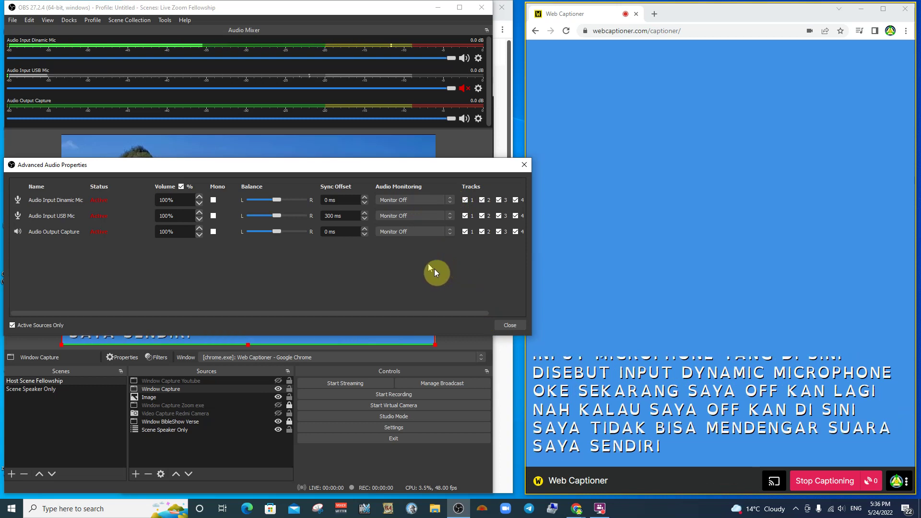
{"action": "left_click", "coordinate": [502, 326]}
Step: Review the monitoring device in the OBS audio settings and close the settings
{"action": "left_click", "coordinate": [12, 22]}
{"action": "left_click", "coordinate": [28, 56]}
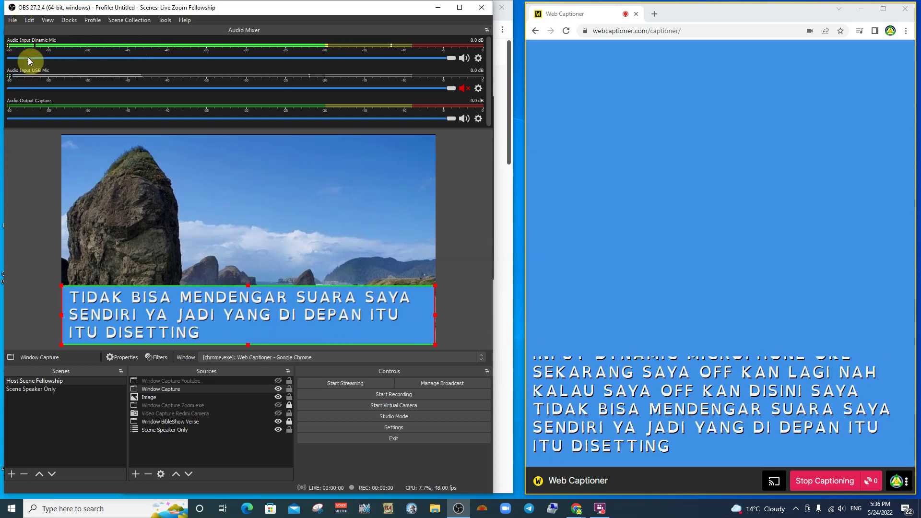
{"action": "left_click", "coordinate": [48, 164]}
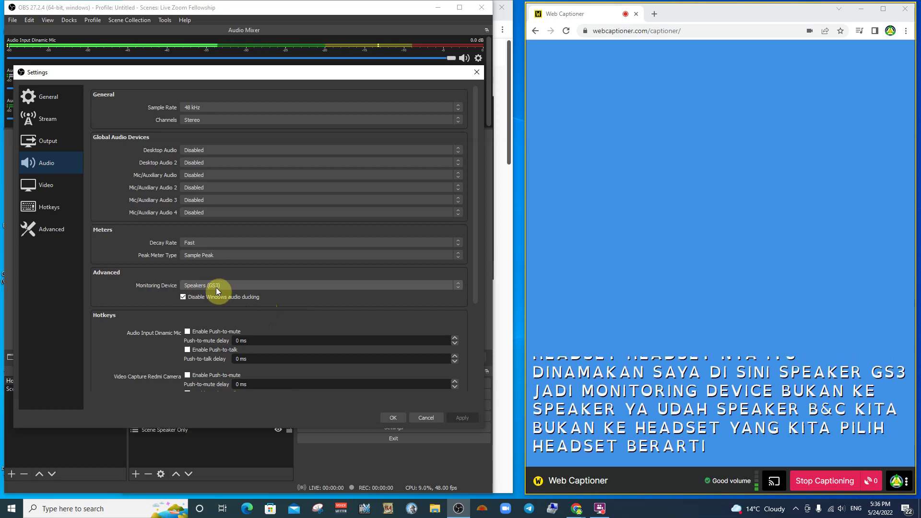
{"action": "left_click", "coordinate": [399, 417]}
Step: Switch audio monitoring for the Audio Input Dinamic Mic to Monitor and Output and back to Monitor Off in the advanced audio properties
{"action": "left_click", "coordinate": [478, 60]}
{"action": "left_click", "coordinate": [511, 180]}
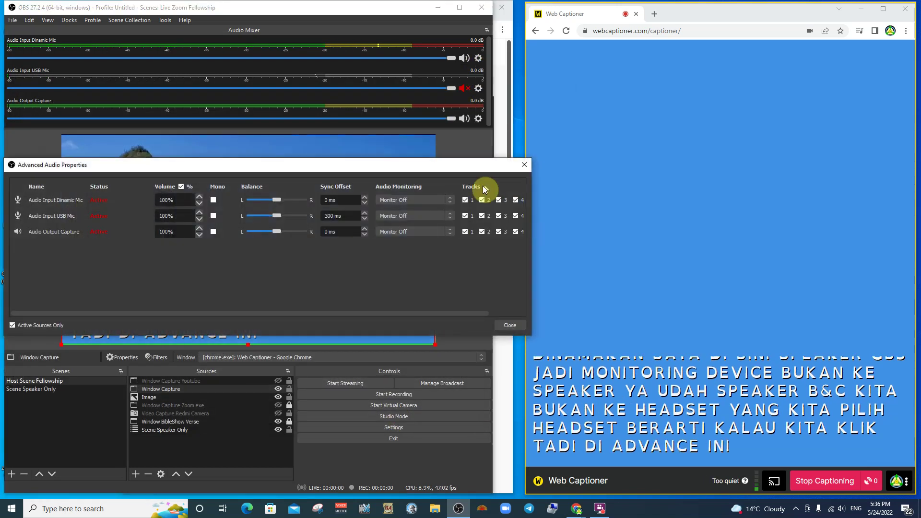
{"action": "left_click", "coordinate": [396, 203]}
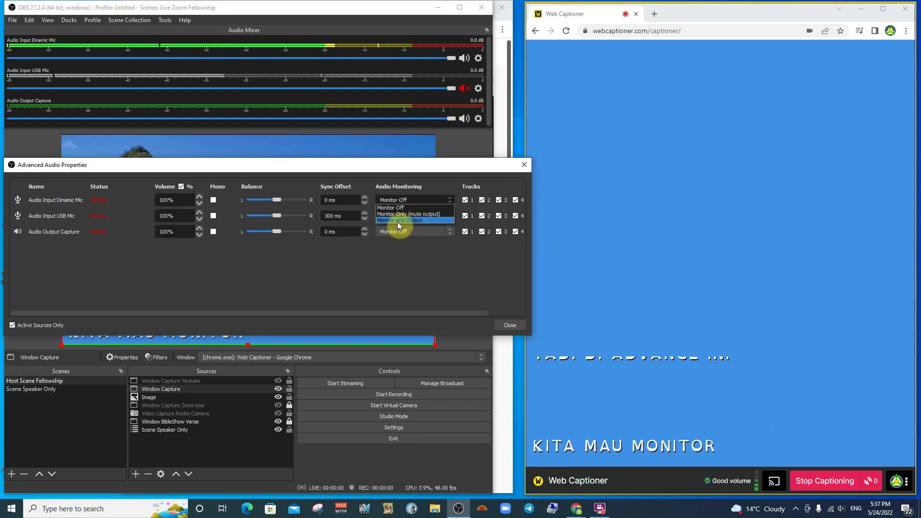
{"action": "left_click", "coordinate": [397, 220]}
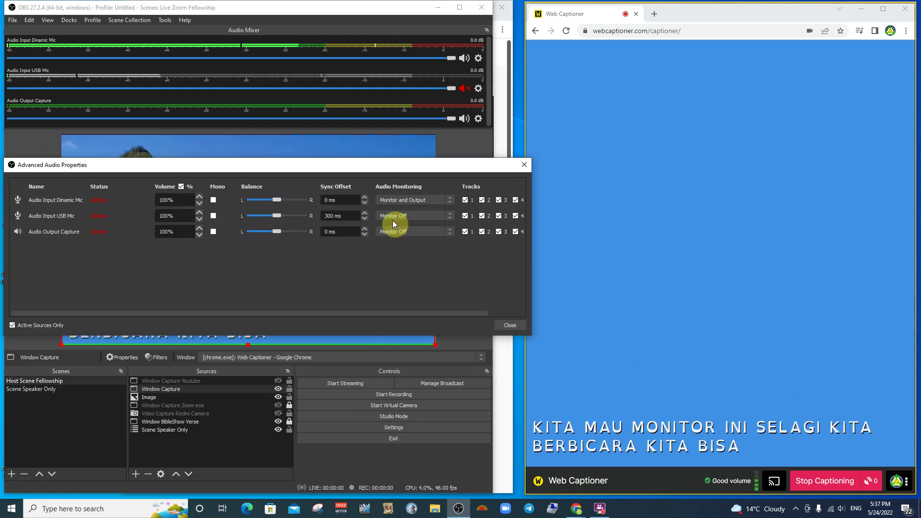
{"action": "left_click", "coordinate": [429, 199]}
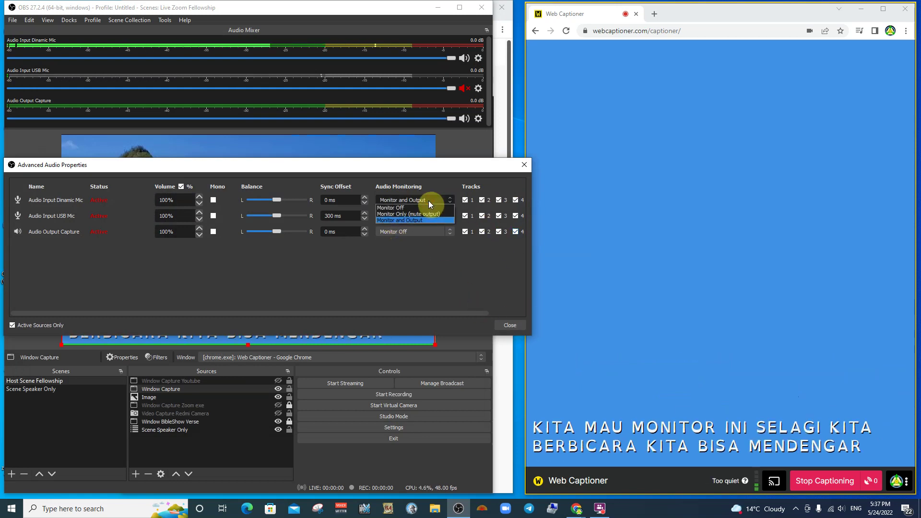
{"action": "left_click", "coordinate": [407, 206]}
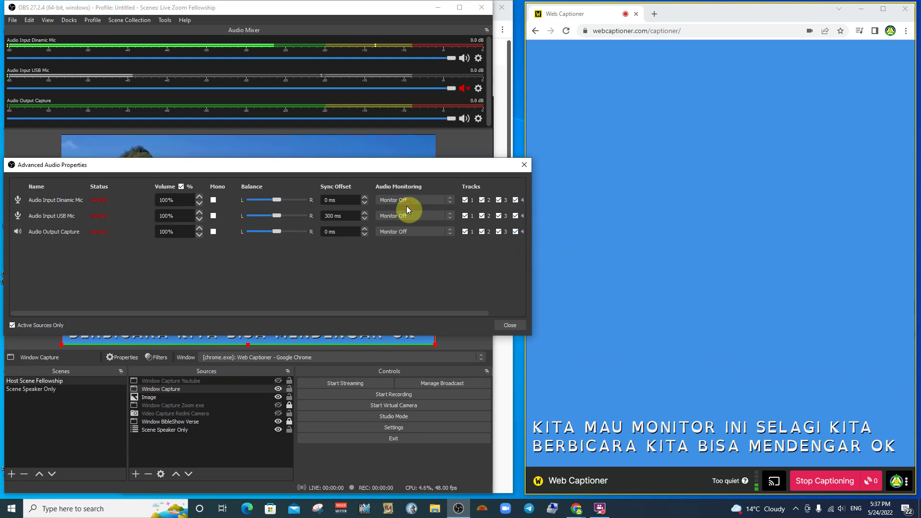
{"action": "left_click", "coordinate": [511, 326]}
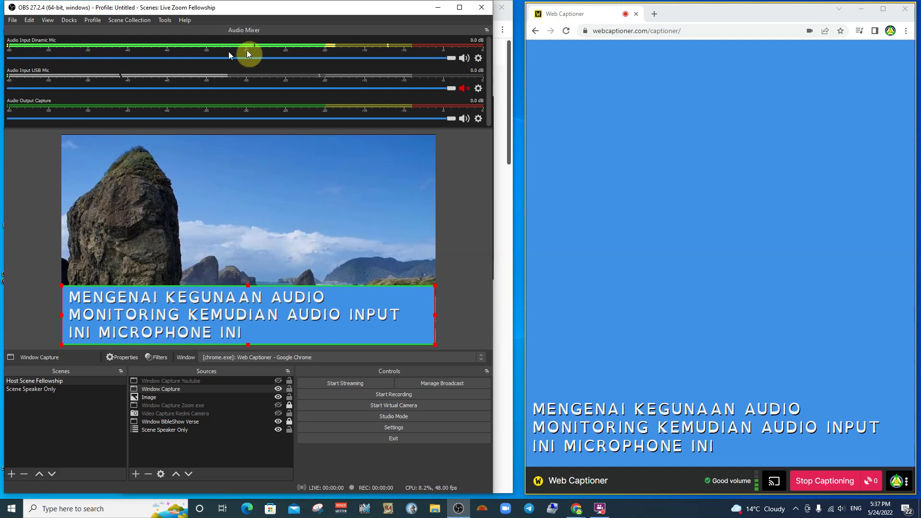
Step: Examine the Noise Gate, Compressor, Gain and Noise Suppression filter settings of the Audio Input Dinamic Mic
{"action": "left_click", "coordinate": [478, 59]}
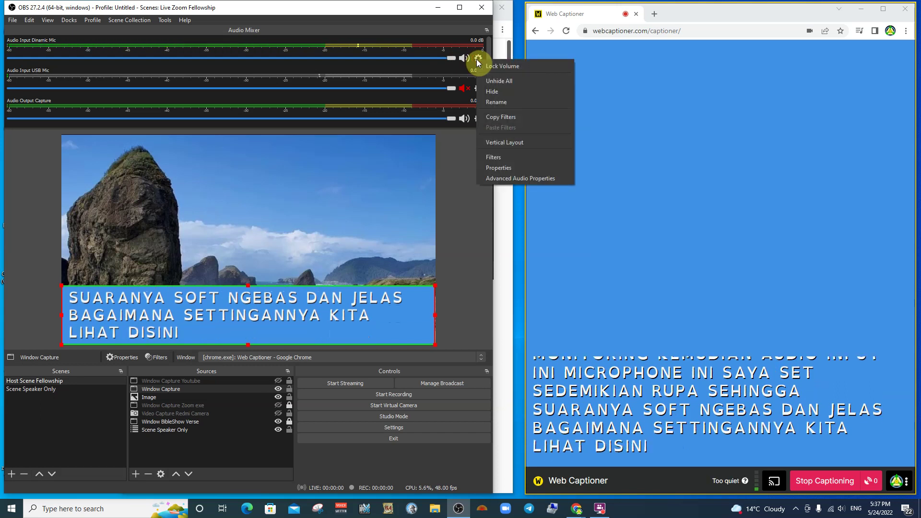
{"action": "left_click", "coordinate": [511, 157]}
{"action": "left_click_drag", "start_coordinate": [306, 70], "coordinate": [712, 38]}
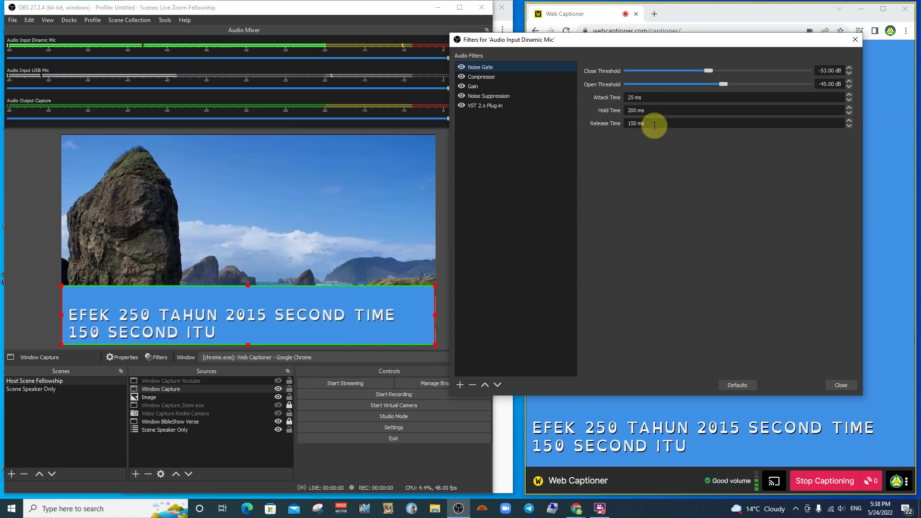
{"action": "left_click", "coordinate": [489, 78]}
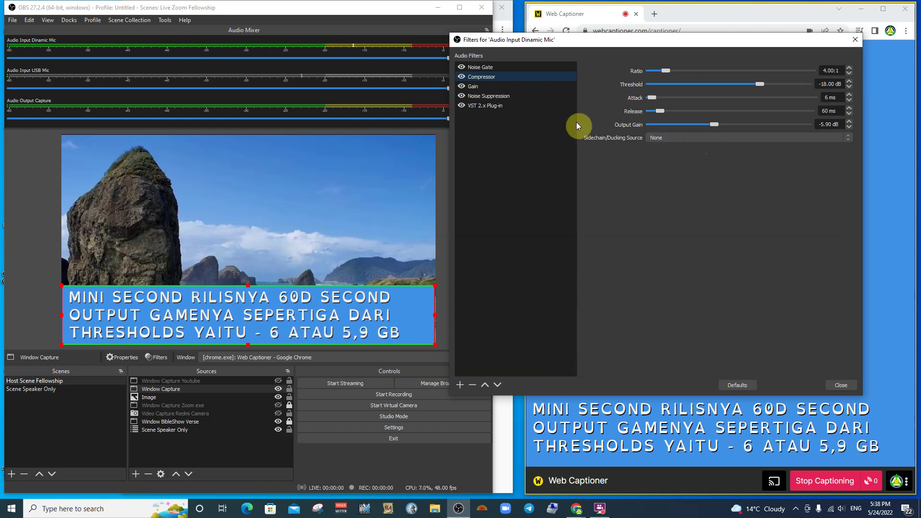
{"action": "left_click", "coordinate": [475, 87]}
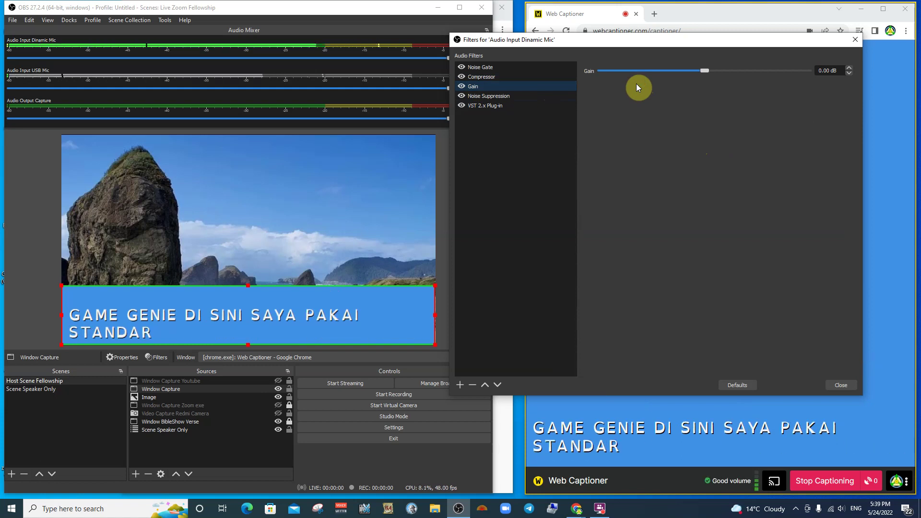
{"action": "left_click", "coordinate": [504, 98]}
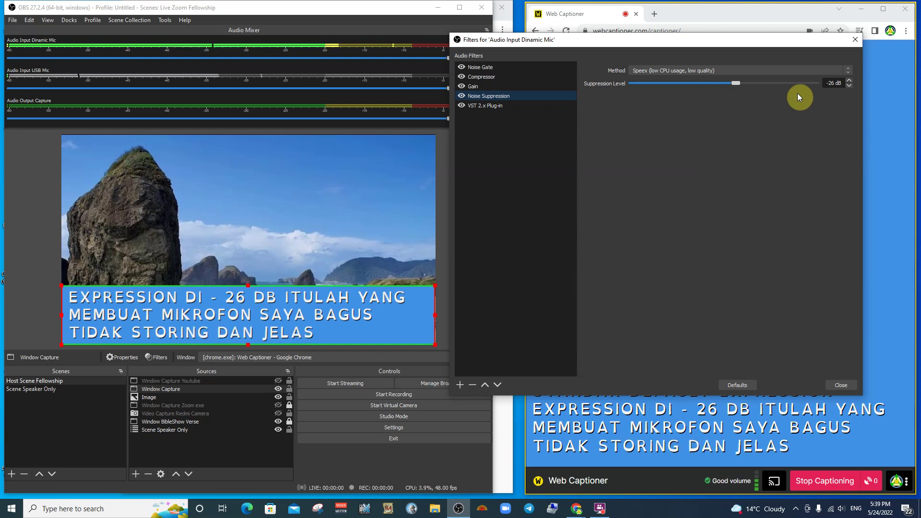
Step: Open the Marvel GEQ interface of the mic's VST 2.x Plug-in filter and place it clear of the OBS window
{"action": "left_click", "coordinate": [496, 109]}
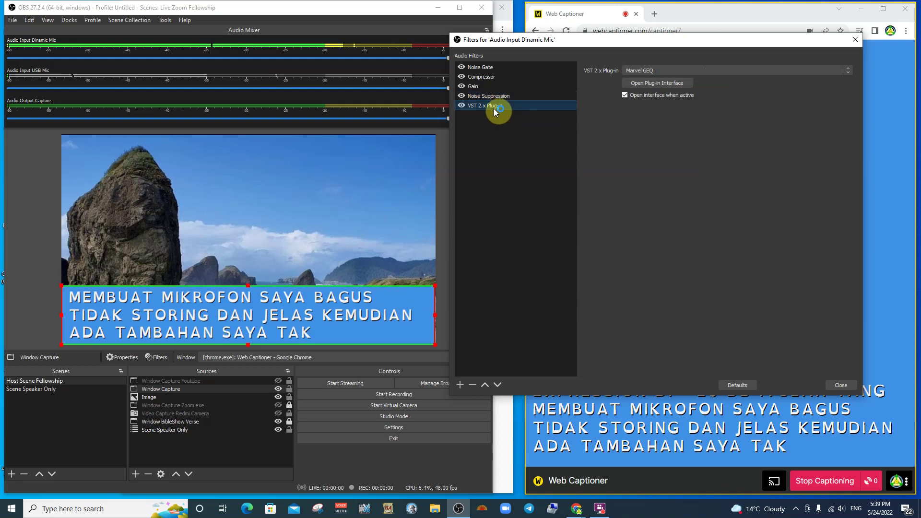
{"action": "left_click", "coordinate": [643, 85]}
{"action": "left_click", "coordinate": [643, 84]}
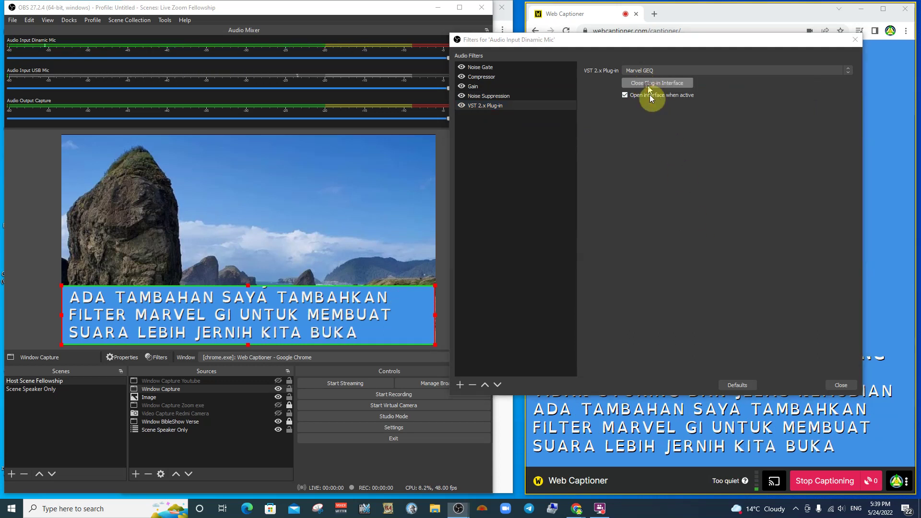
{"action": "left_click", "coordinate": [842, 385]}
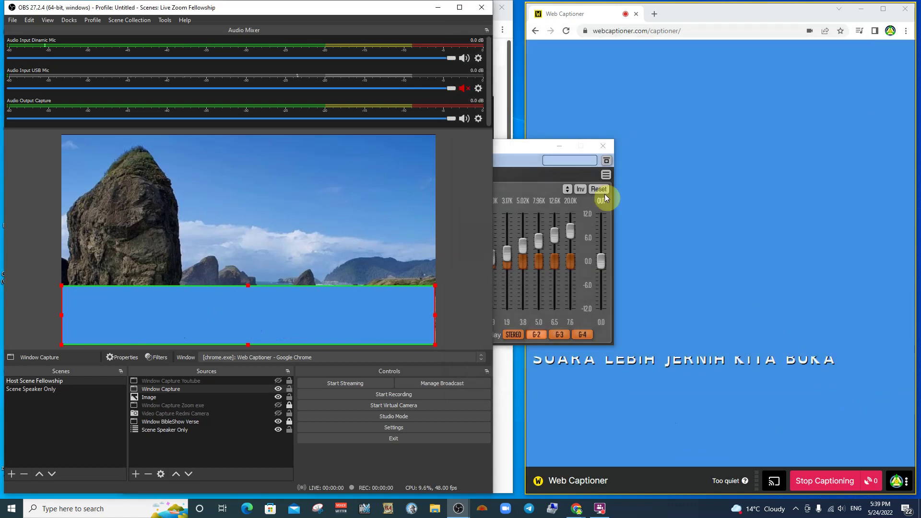
{"action": "left_click_drag", "start_coordinate": [526, 149], "coordinate": [744, 91]}
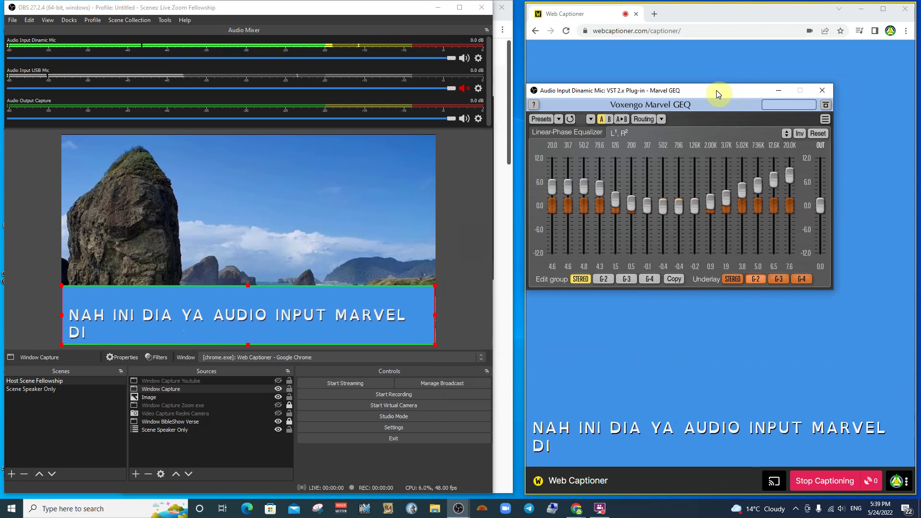
Step: Activate the Brighter and Bassy preset from the Factory ROM bank in Marvel GEQ and close the plug-in interface
{"action": "left_click", "coordinate": [548, 118]}
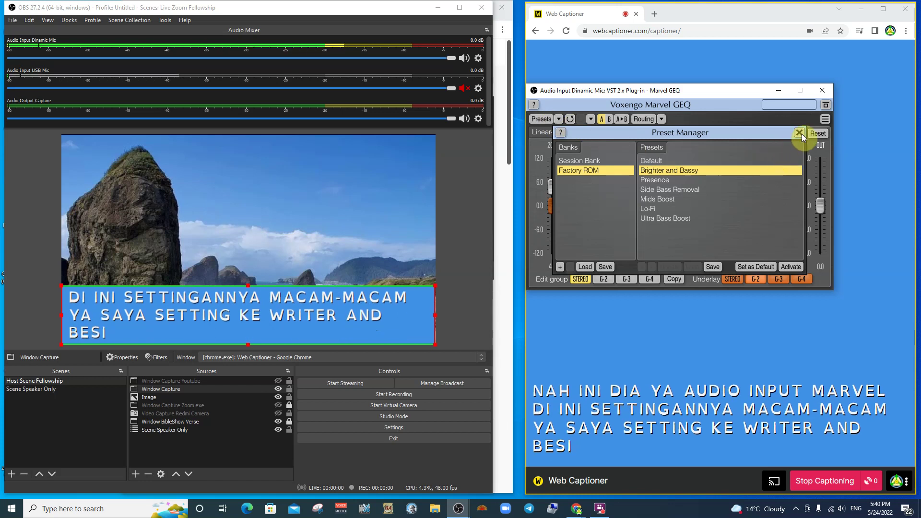
{"action": "left_click", "coordinate": [789, 266]}
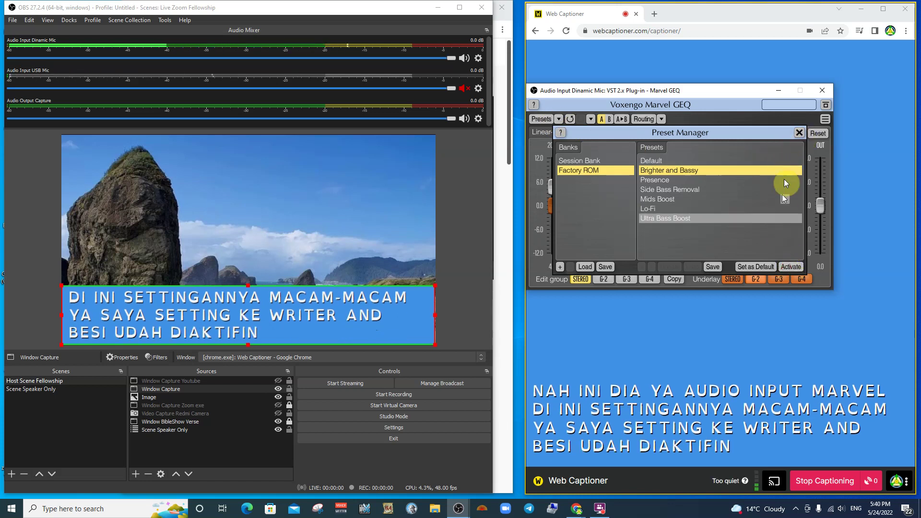
{"action": "left_click", "coordinate": [799, 133]}
{"action": "left_click", "coordinate": [822, 90]}
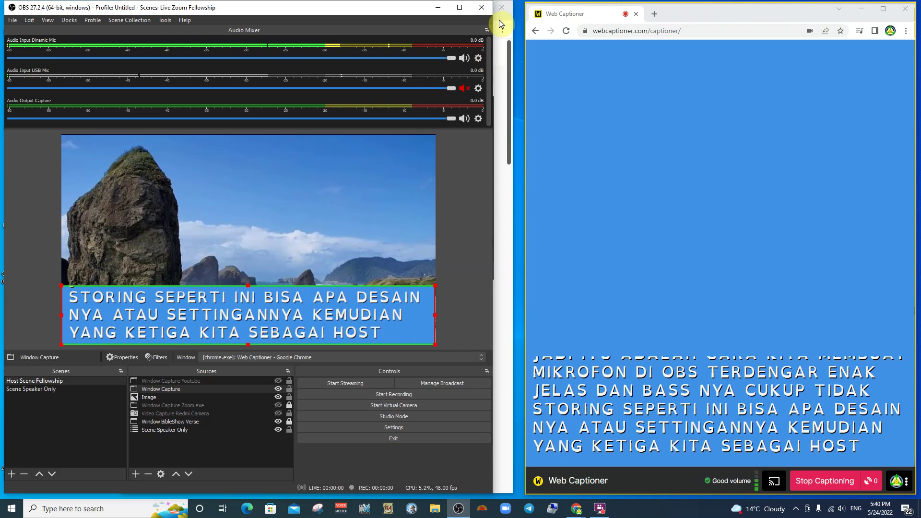
Step: Place the YouTube window beside OBS and play its video with the Window Capture Youtube source shown in the scene
{"action": "left_click_drag", "start_coordinate": [500, 19], "coordinate": [878, 19]}
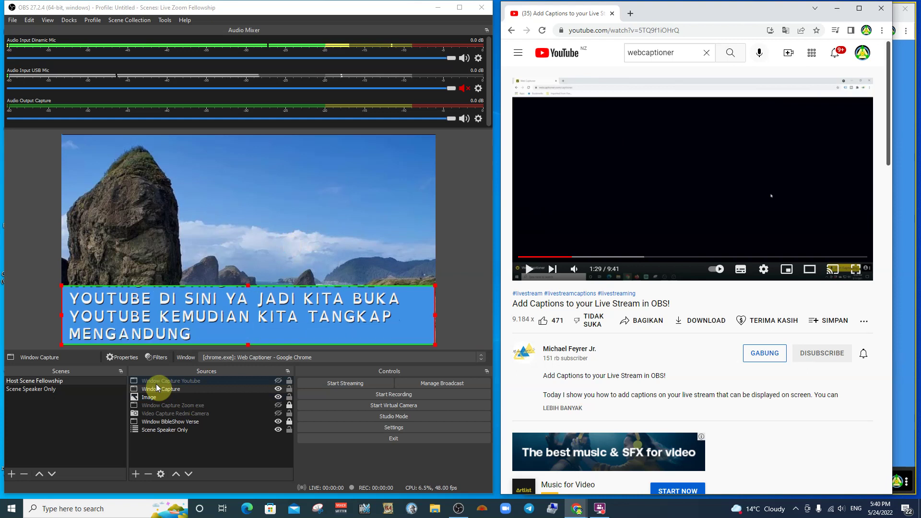
{"action": "left_click", "coordinate": [278, 381]}
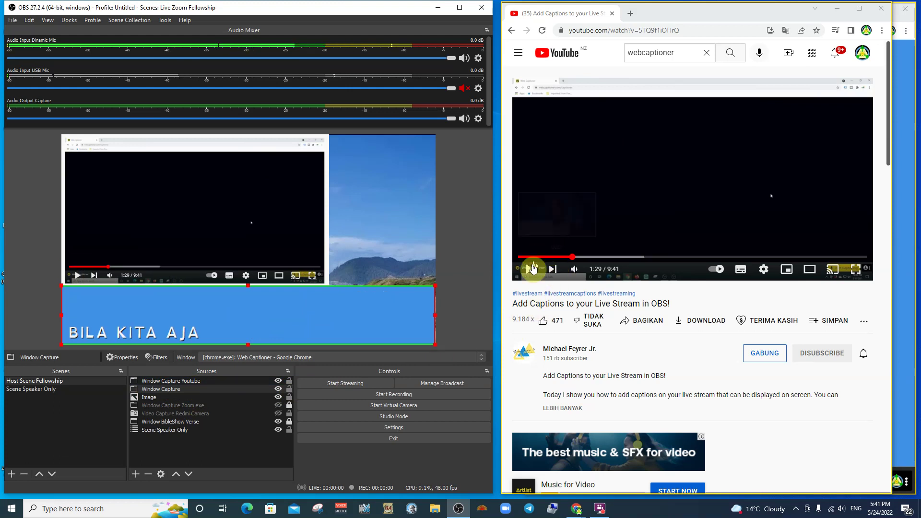
{"action": "left_click", "coordinate": [530, 272]}
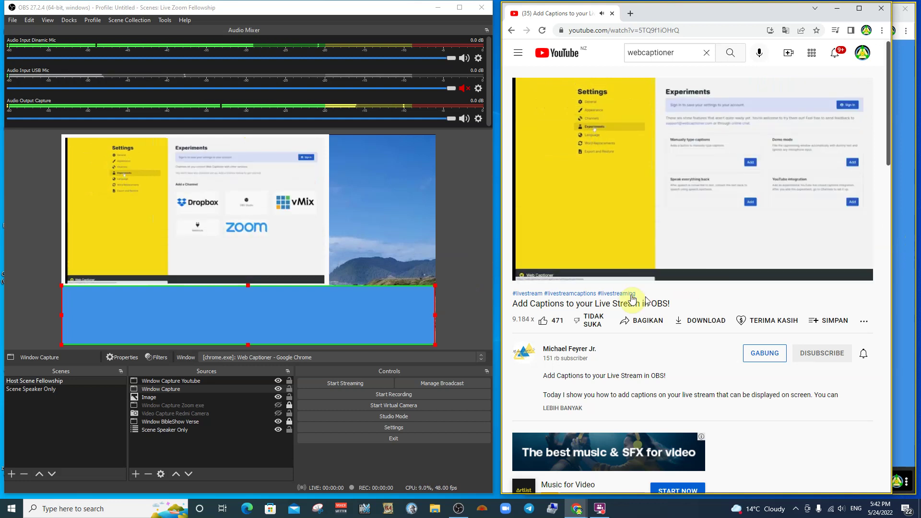
Step: Jump to 3:20 in the YouTube video and try to pause playback
{"action": "mouse_move", "coordinate": [532, 272]}
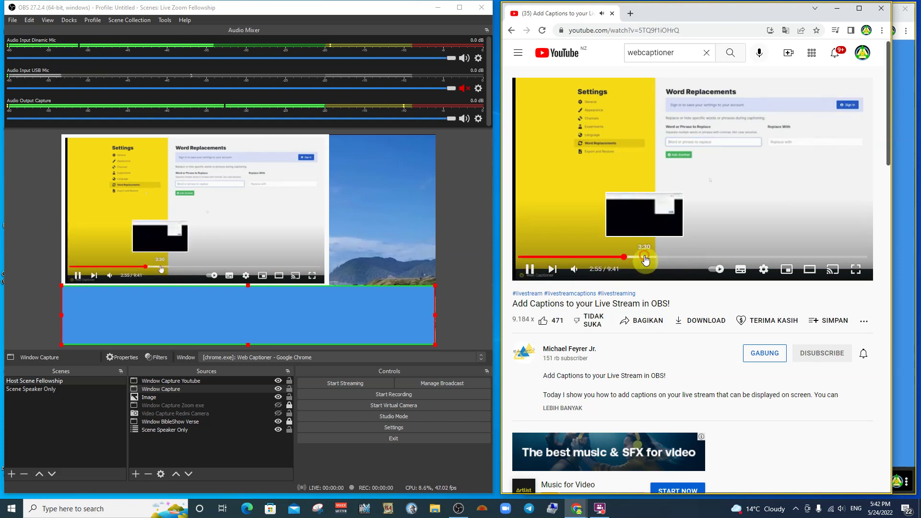
{"action": "left_click", "coordinate": [643, 258]}
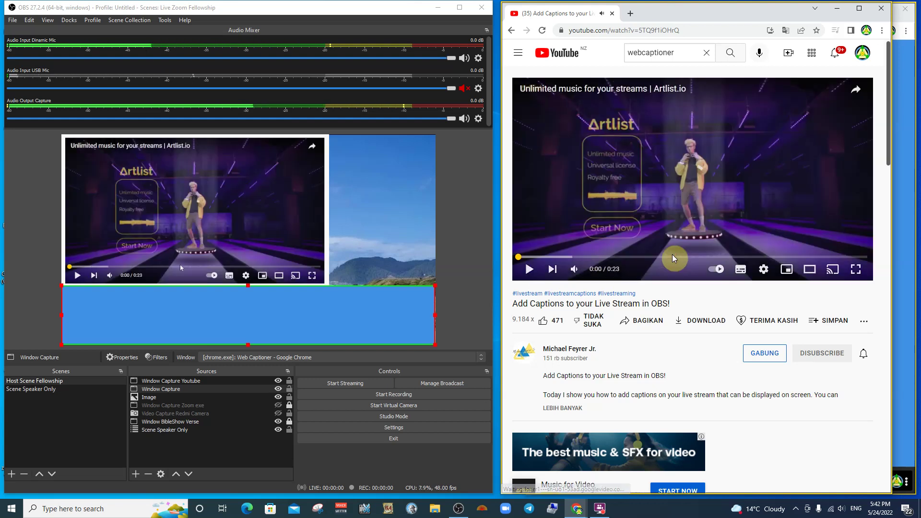
{"action": "left_click", "coordinate": [532, 274]}
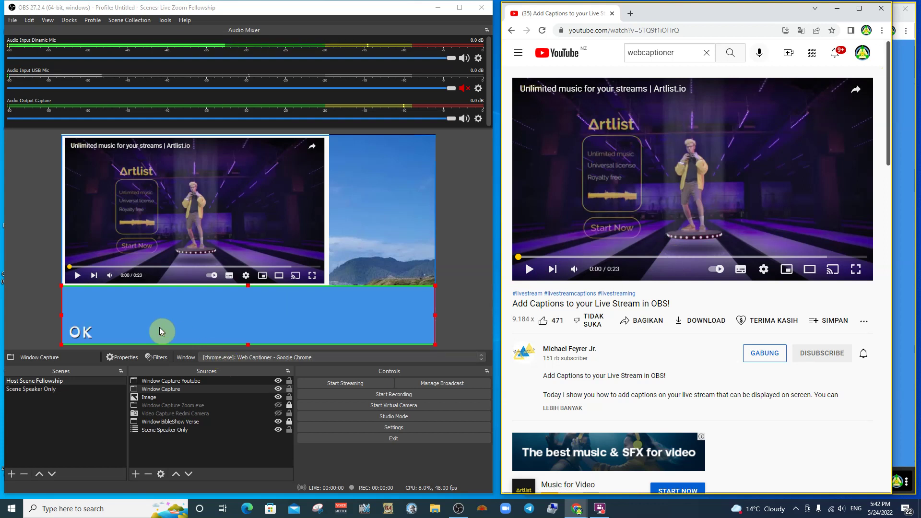
Step: Hide the Window Capture Youtube source and minimize the YouTube window with its playback paused
{"action": "left_click", "coordinate": [836, 8]}
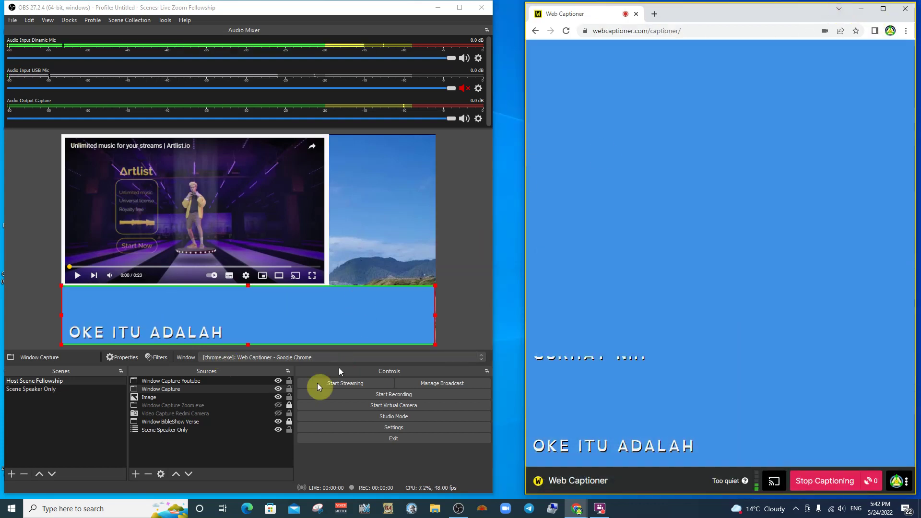
{"action": "left_click", "coordinate": [277, 381]}
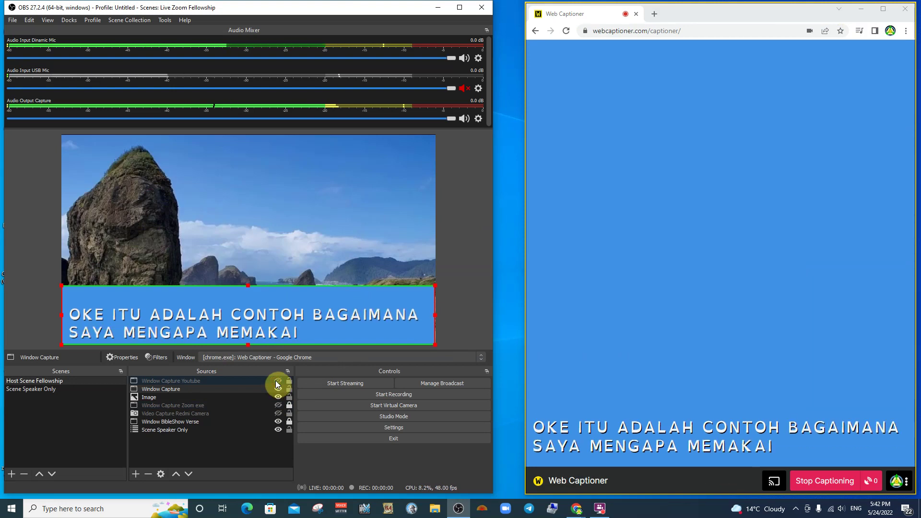
{"action": "mouse_move", "coordinate": [575, 510]}
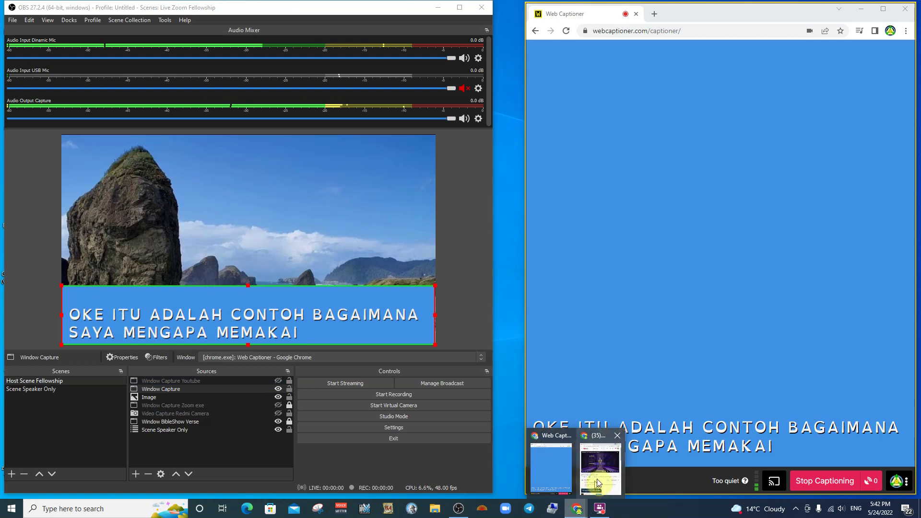
{"action": "left_click", "coordinate": [598, 461]}
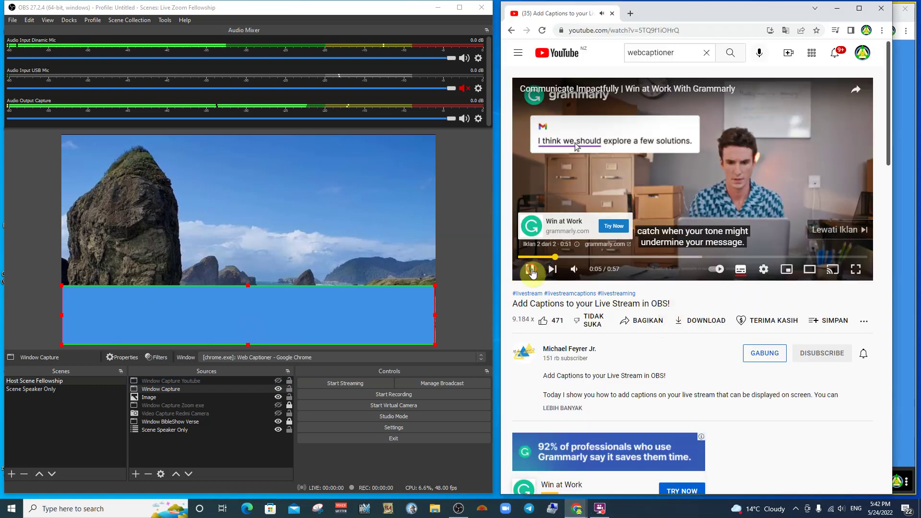
{"action": "left_click", "coordinate": [839, 9]}
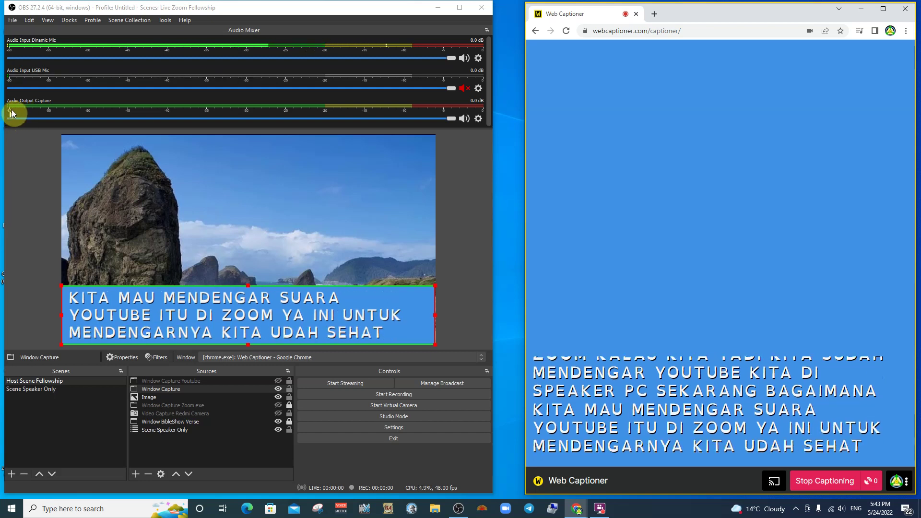
Step: Check which output device the Audio Output Capture source uses in its properties and close them
{"action": "left_click", "coordinate": [477, 120]}
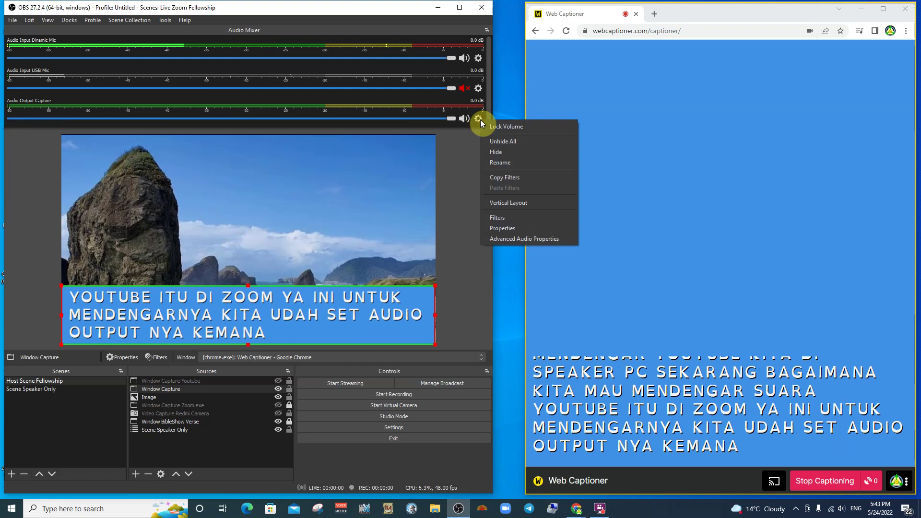
{"action": "left_click", "coordinate": [505, 229]}
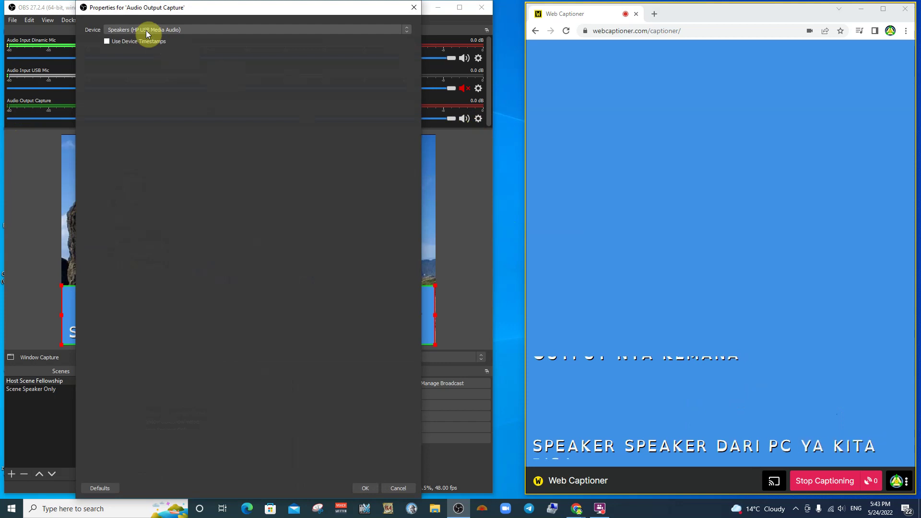
{"action": "left_click", "coordinate": [365, 487]}
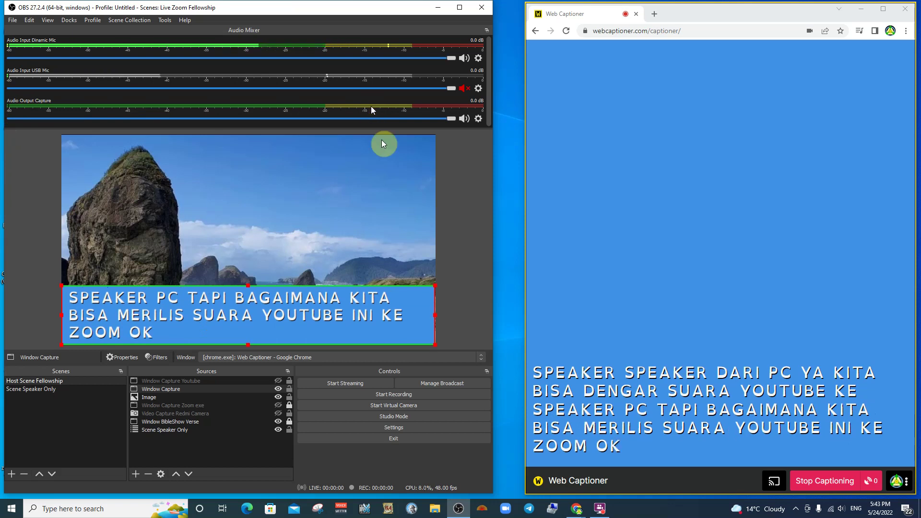
Step: Switch to Zoom, start a new meeting with video on, and place its window beside OBS
{"action": "left_click", "coordinate": [509, 512]}
{"action": "left_click_drag", "start_coordinate": [655, 63], "coordinate": [695, 50]}
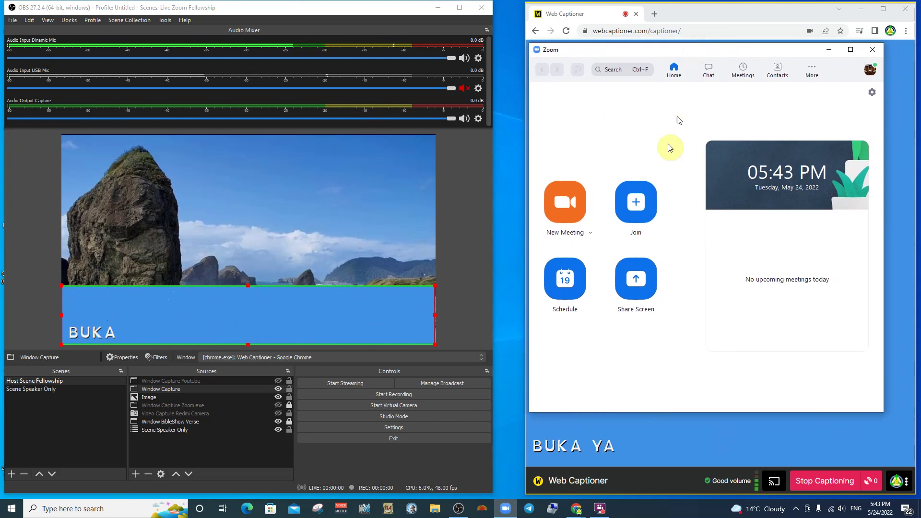
{"action": "left_click", "coordinate": [590, 195]}
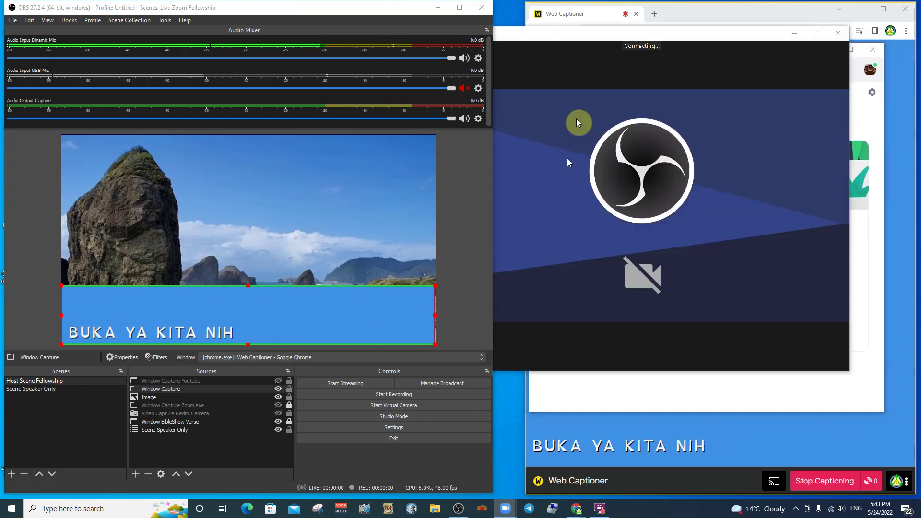
{"action": "left_click_drag", "start_coordinate": [589, 34], "coordinate": [653, 16]}
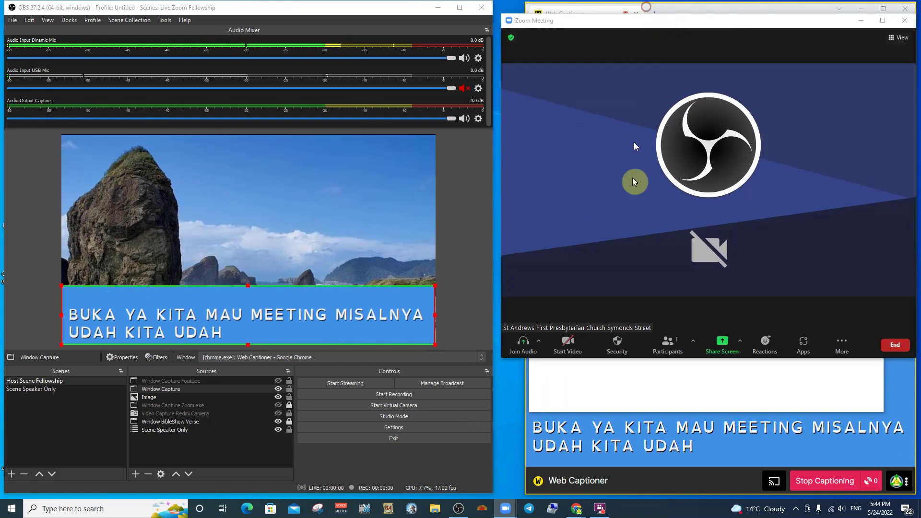
{"action": "left_click", "coordinate": [579, 351]}
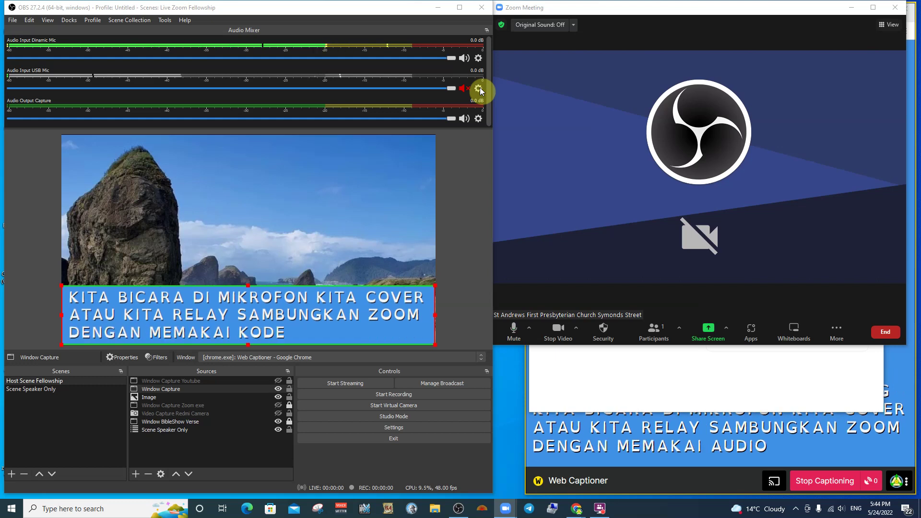
Step: Add an Audio Monitor filter to Audio Input Dinamic Mic in OBS with VoiceMeeter Input (VB-Audio VoiceMeeter VAIO) as device
{"action": "left_click", "coordinate": [478, 58]}
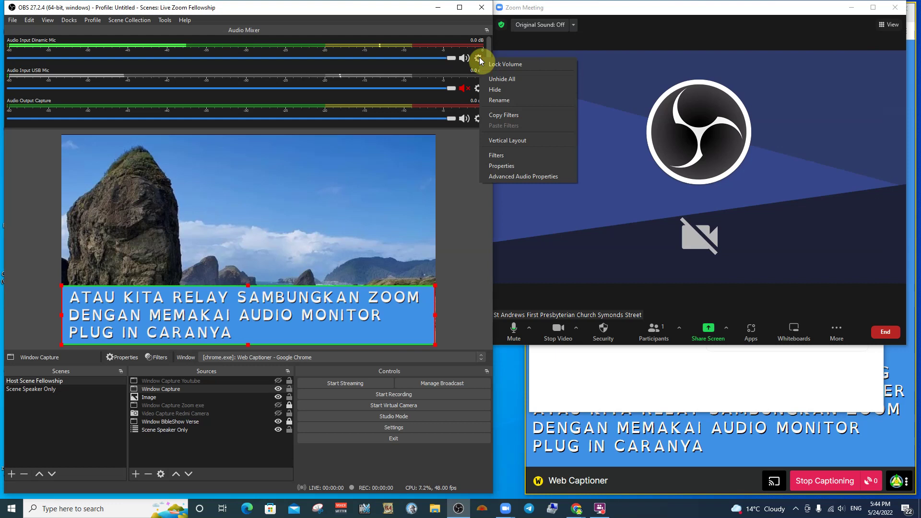
{"action": "left_click", "coordinate": [503, 156]}
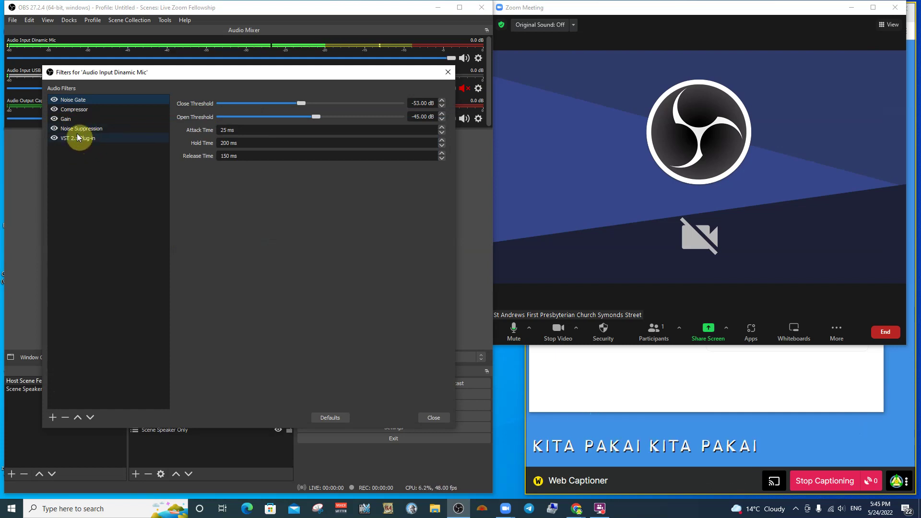
{"action": "left_click", "coordinate": [53, 418]}
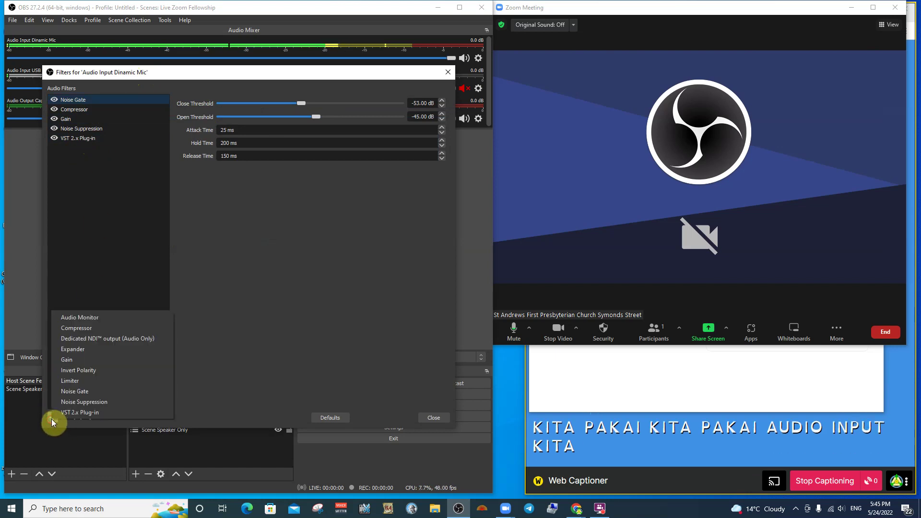
{"action": "left_click", "coordinate": [79, 318]}
{"action": "left_click", "coordinate": [232, 267]}
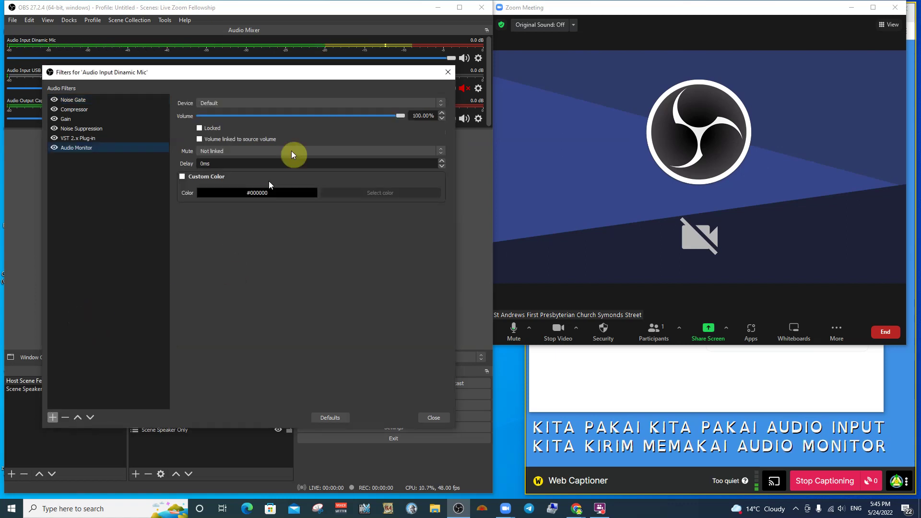
{"action": "left_click", "coordinate": [390, 102]}
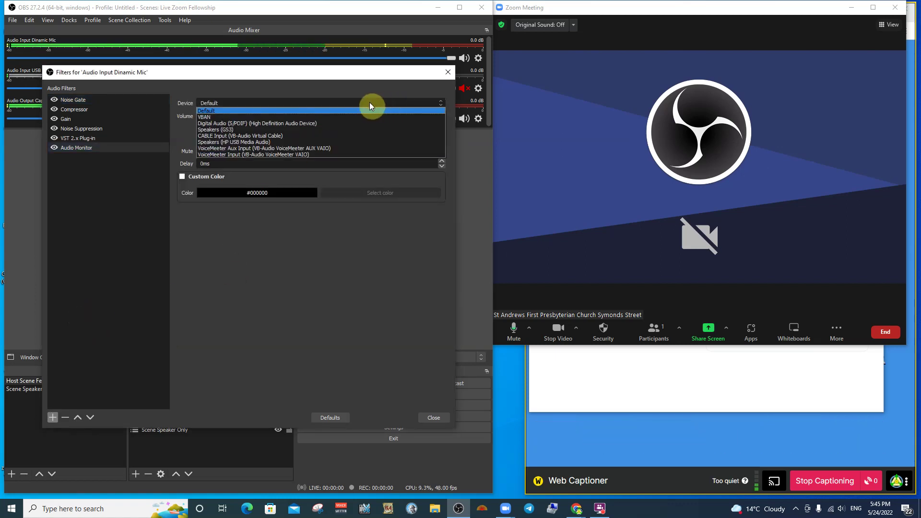
{"action": "left_click", "coordinate": [267, 154]}
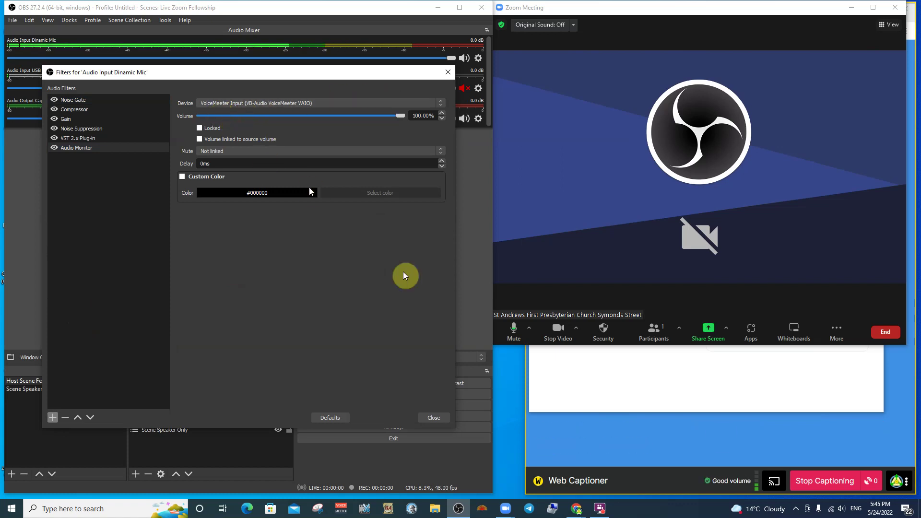
{"action": "left_click", "coordinate": [424, 416]}
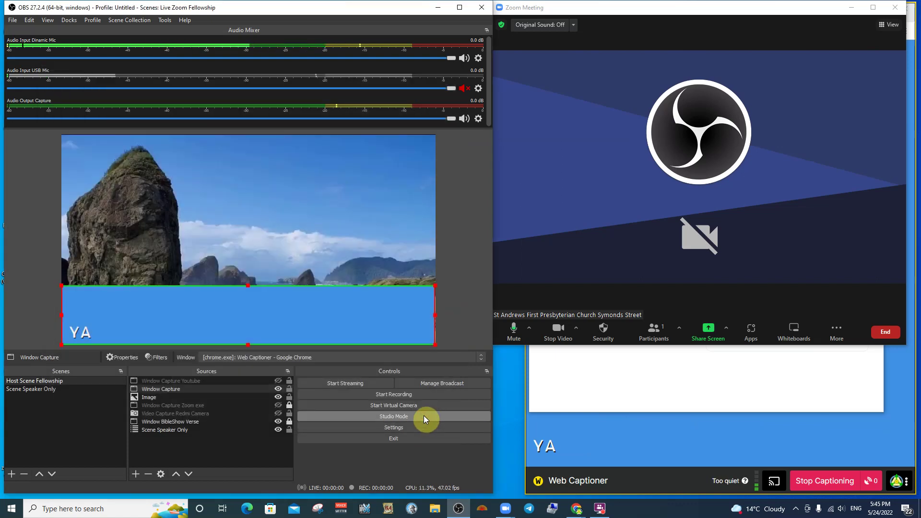
Step: Open Zoom's settings from the meeting, place them beside OBS and examine the speaker and microphone devices
{"action": "left_click", "coordinate": [575, 329]}
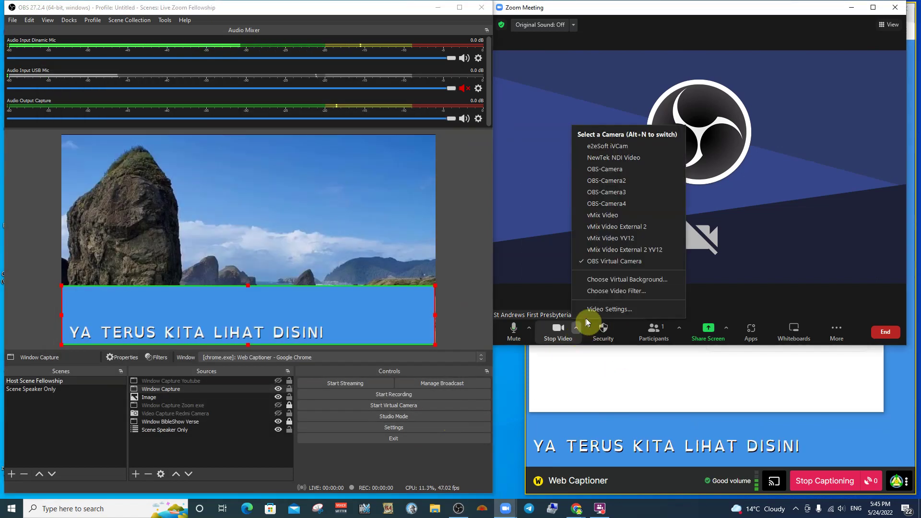
{"action": "left_click", "coordinate": [591, 312]}
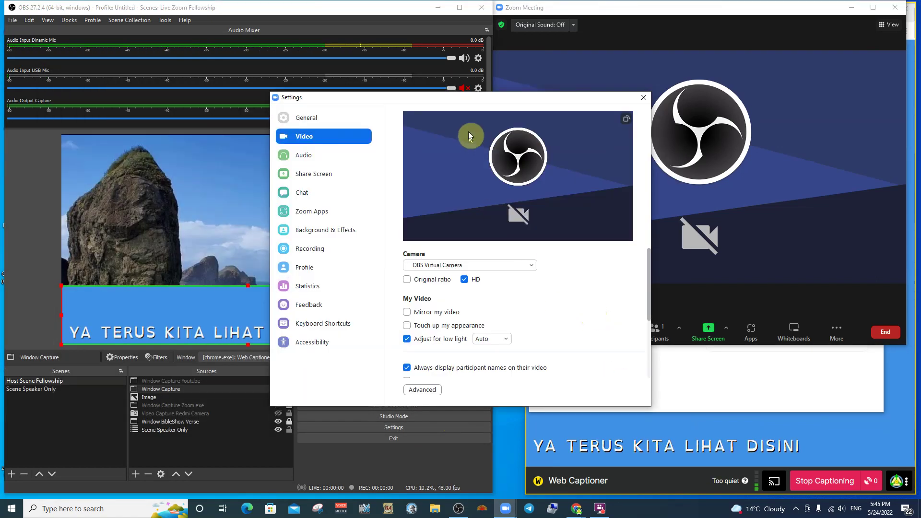
{"action": "left_click_drag", "start_coordinate": [462, 102], "coordinate": [700, 67]}
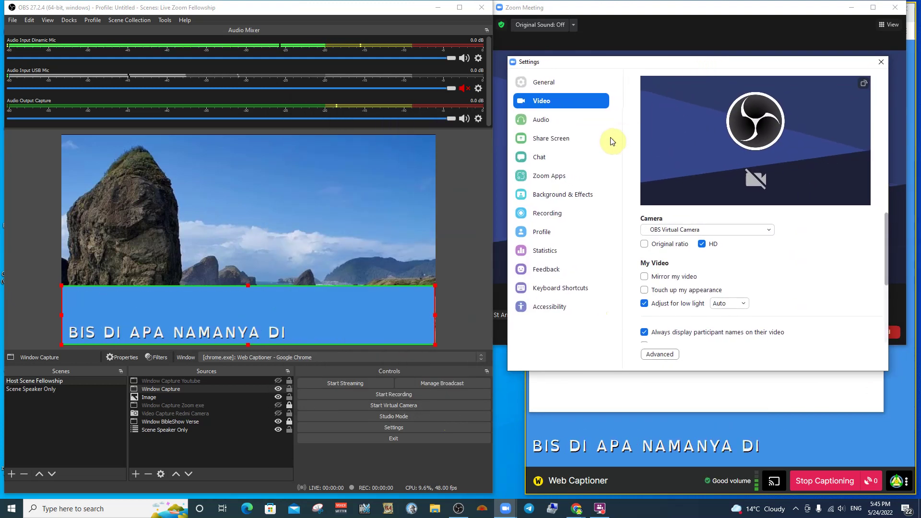
{"action": "left_click", "coordinate": [549, 124]}
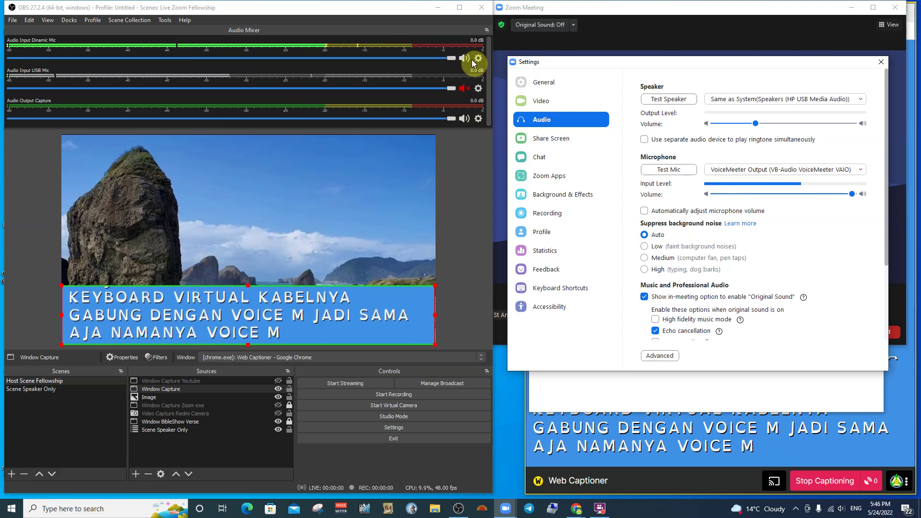
Step: Compare the Audio Input Dinamic Mic's Audio Monitor device with Zoom's microphone device, and close both the filters and Zoom settings
{"action": "left_click", "coordinate": [477, 58]}
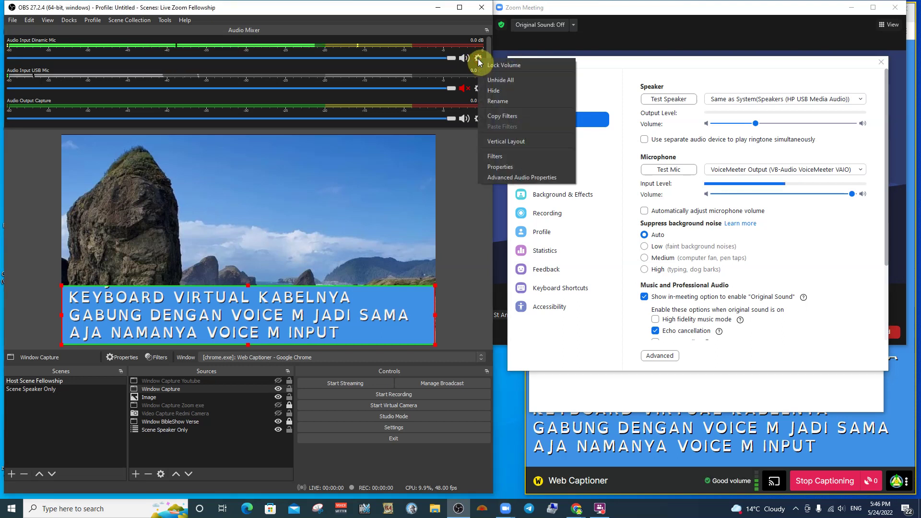
{"action": "left_click", "coordinate": [496, 156]}
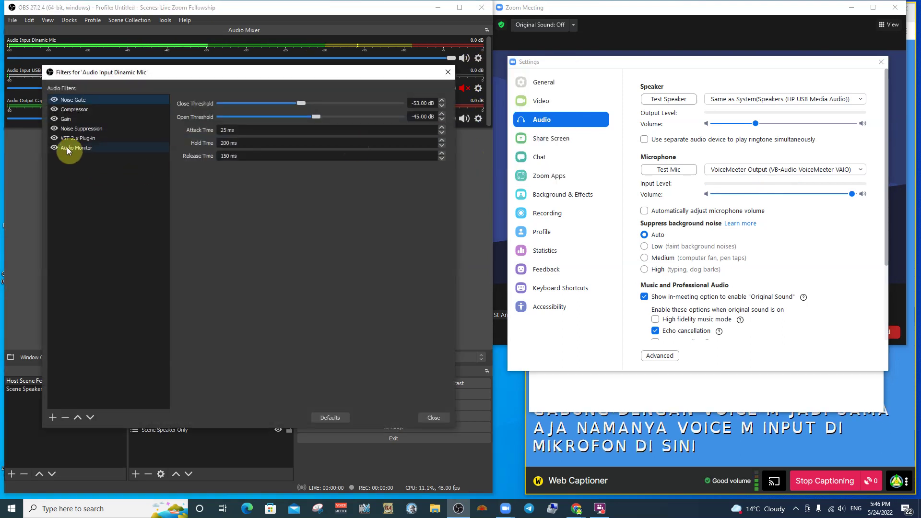
{"action": "left_click", "coordinate": [80, 152]}
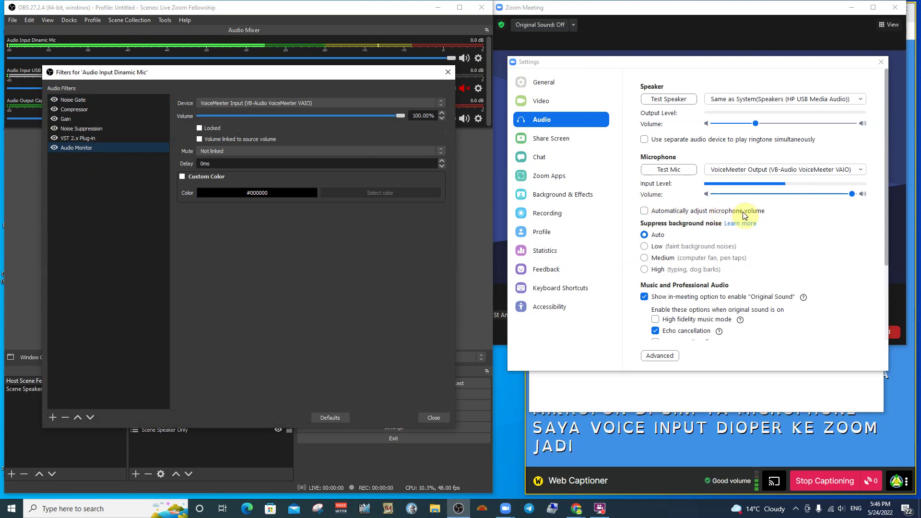
{"action": "left_click", "coordinate": [433, 418]}
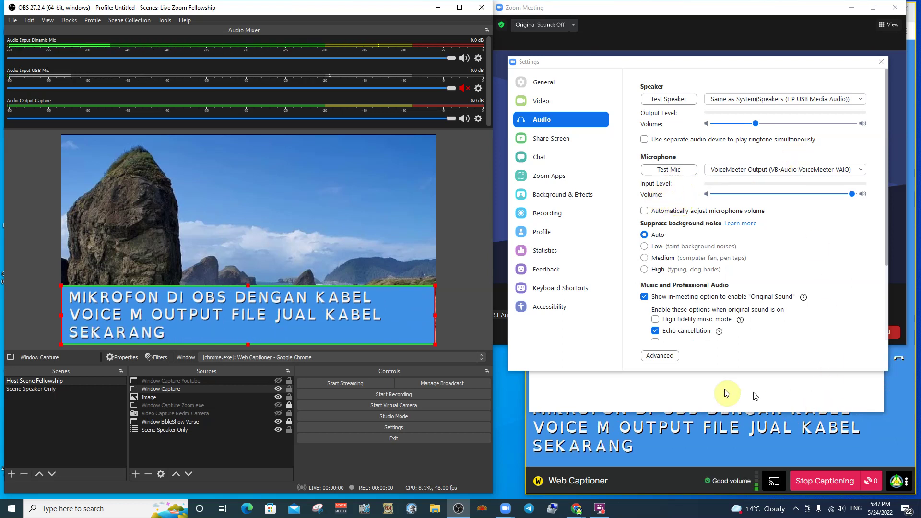
{"action": "left_click", "coordinate": [880, 62]}
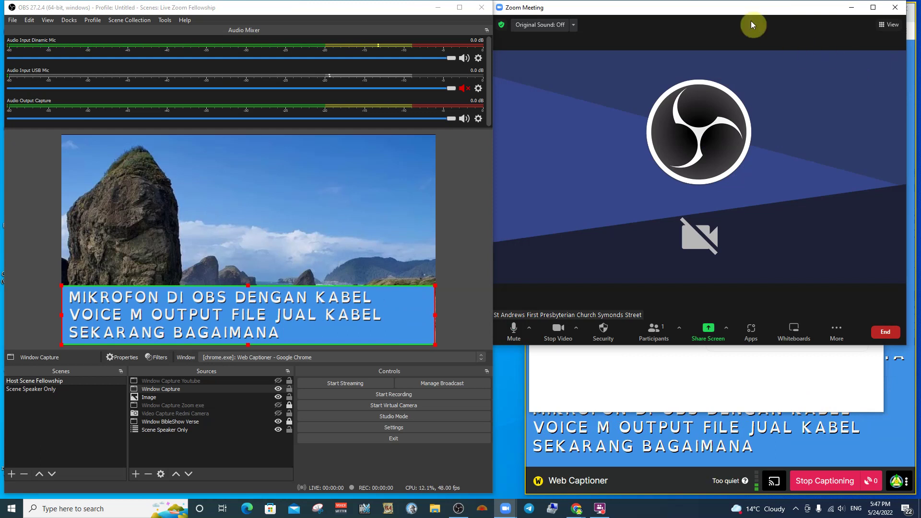
{"action": "left_click_drag", "start_coordinate": [727, 8], "coordinate": [735, 51]}
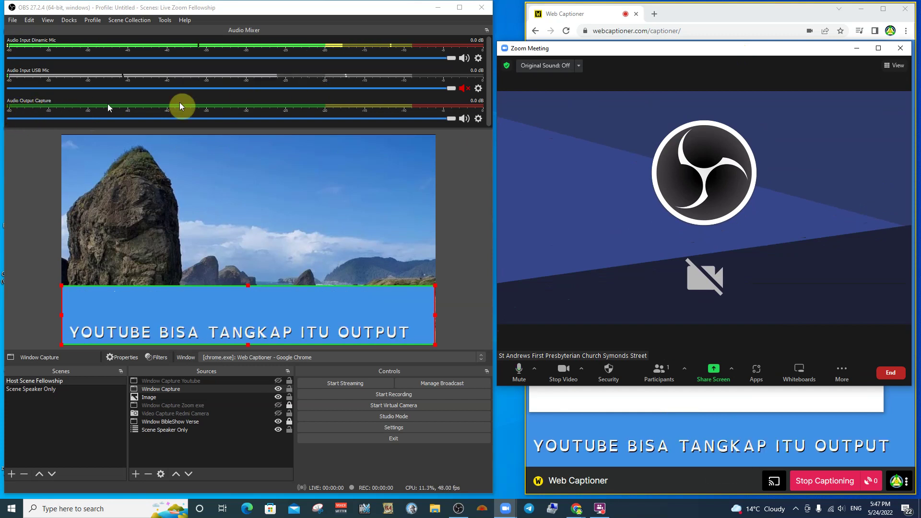
Step: Check the Audio Monitor filter's device on the Audio Output Capture source and close its filters
{"action": "left_click", "coordinate": [477, 119]}
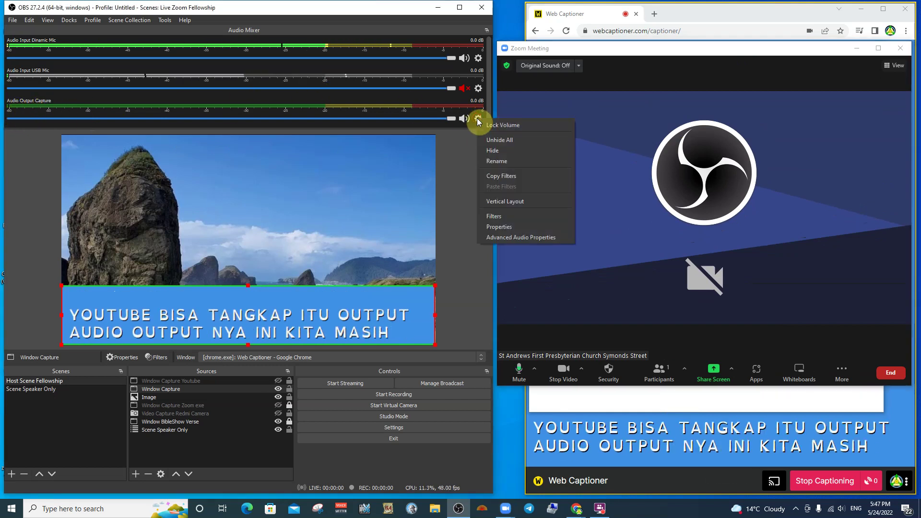
{"action": "left_click", "coordinate": [491, 214]}
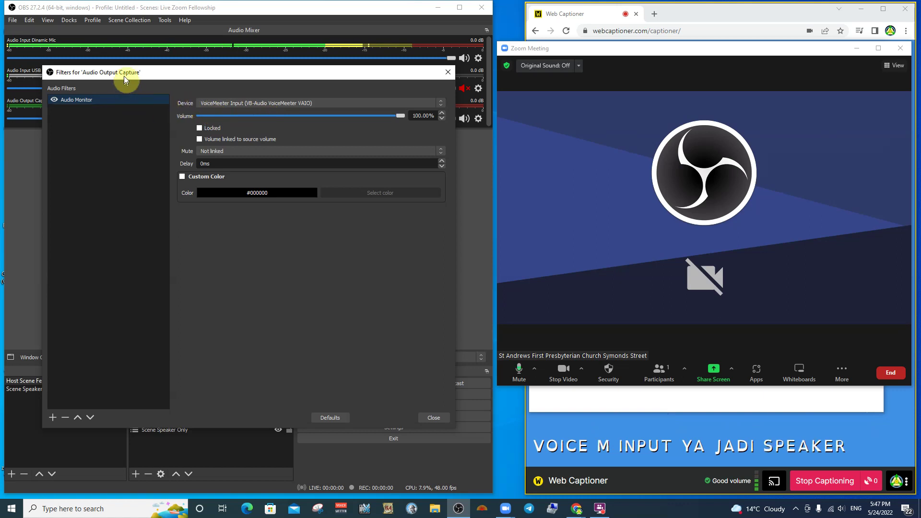
{"action": "left_click_drag", "start_coordinate": [123, 75], "coordinate": [87, 142]}
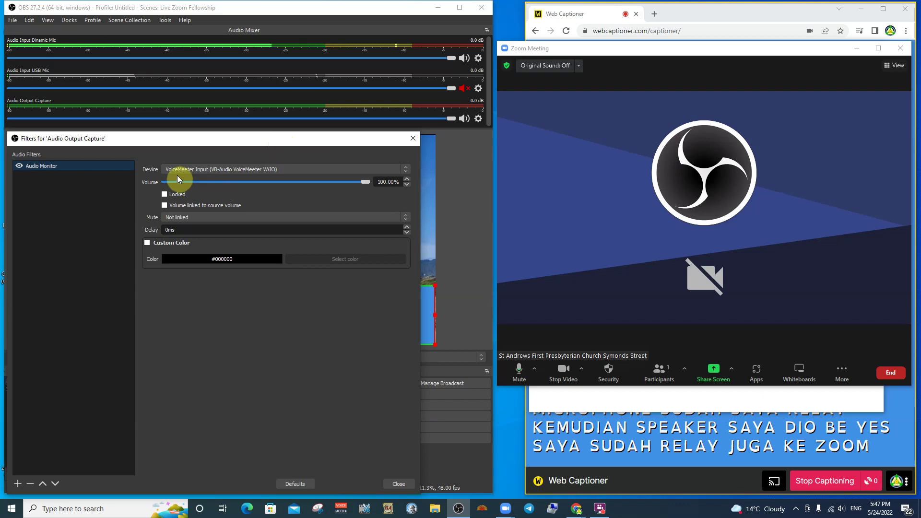
{"action": "left_click", "coordinate": [399, 484]}
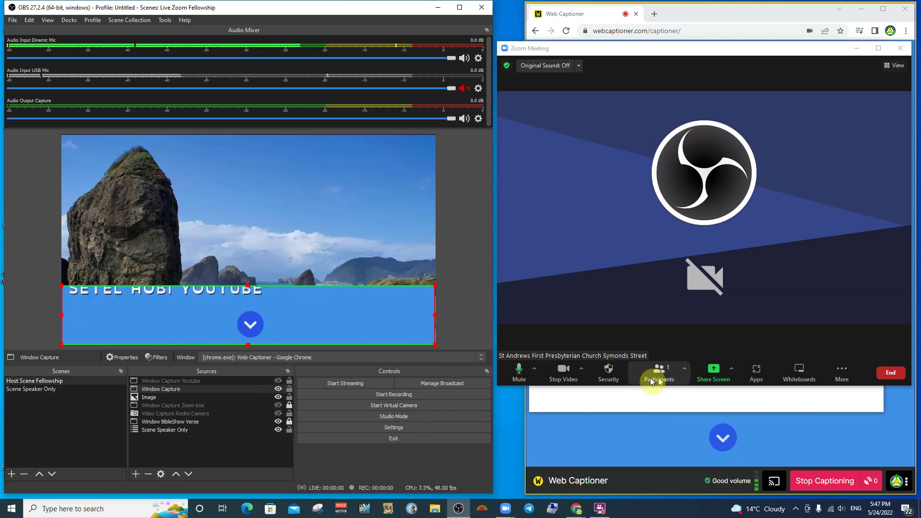
Step: Reopen Zoom's settings beside OBS and check the microphone device in the audio settings
{"action": "left_click", "coordinate": [581, 369]}
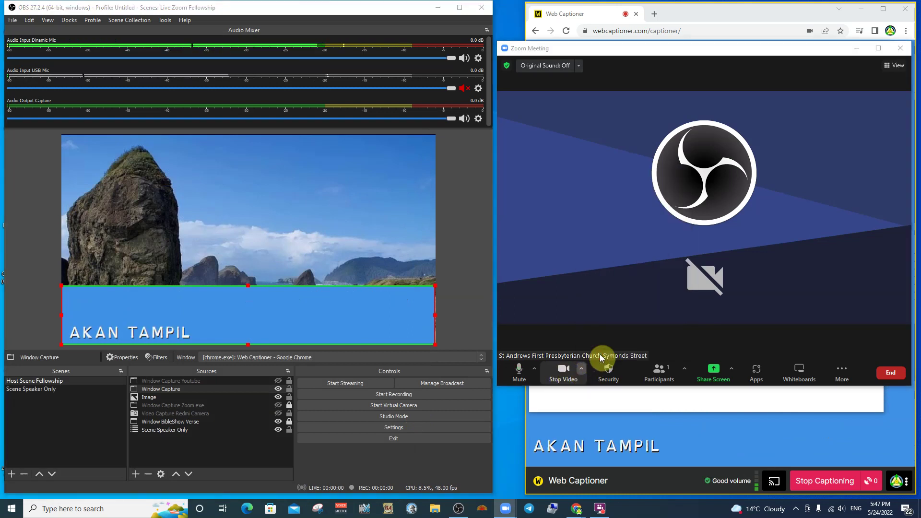
{"action": "left_click", "coordinate": [600, 352]}
{"action": "left_click_drag", "start_coordinate": [427, 99], "coordinate": [666, 60]}
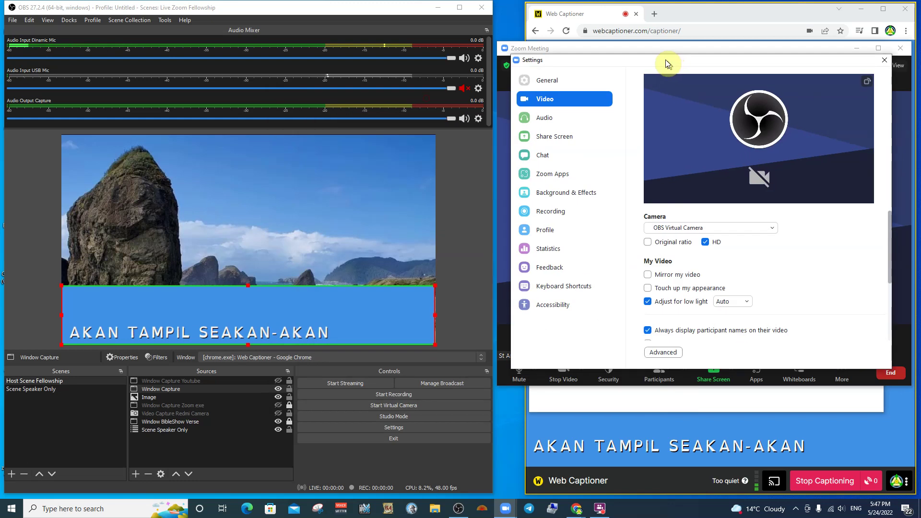
{"action": "left_click", "coordinate": [552, 115]}
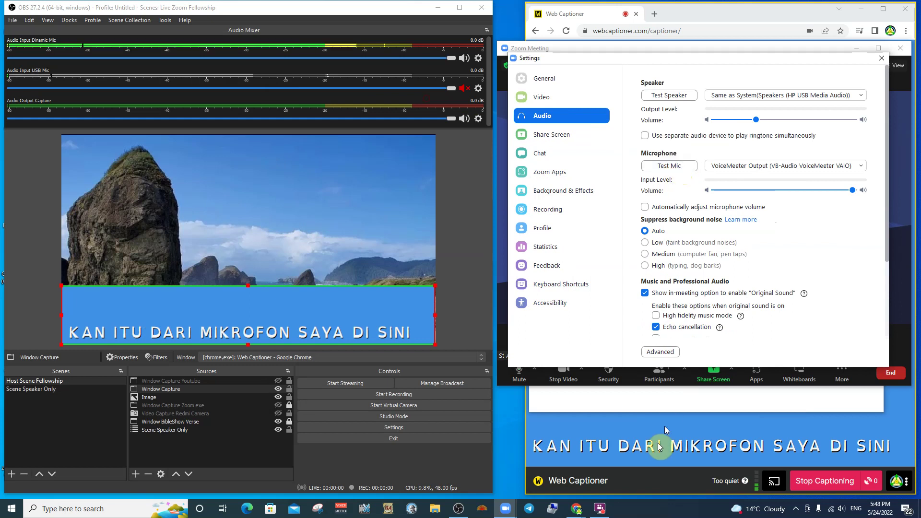
Step: Bring up the YouTube window, clearing Zoom's settings and meeting windows out of the way, and resume its video
{"action": "mouse_move", "coordinate": [580, 506]}
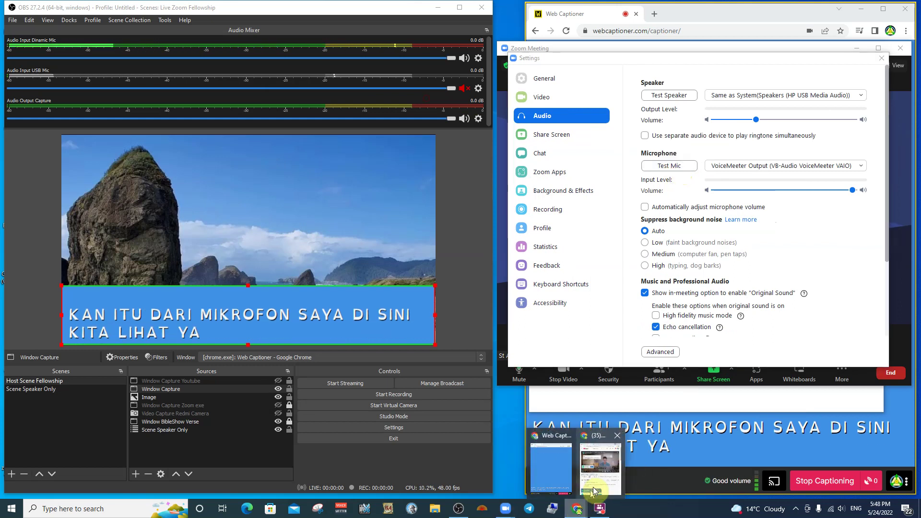
{"action": "mouse_move", "coordinate": [597, 486]}
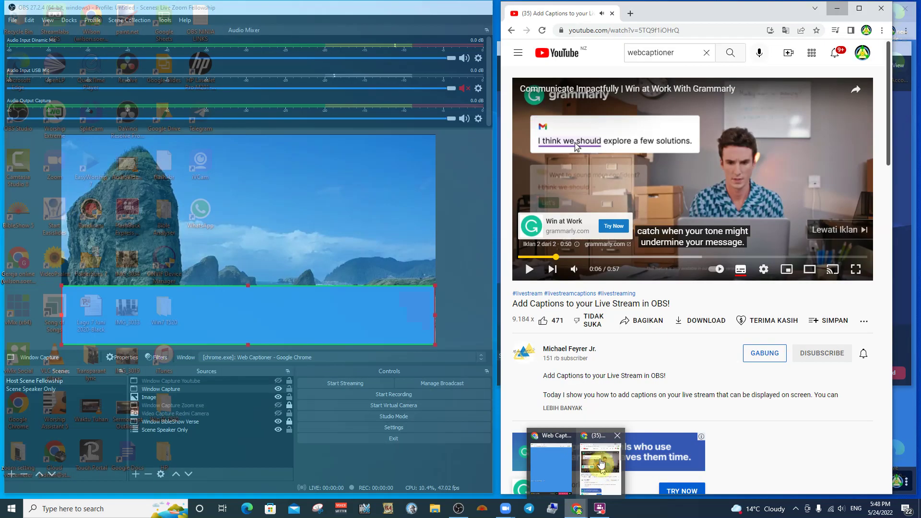
{"action": "left_click", "coordinate": [601, 467]}
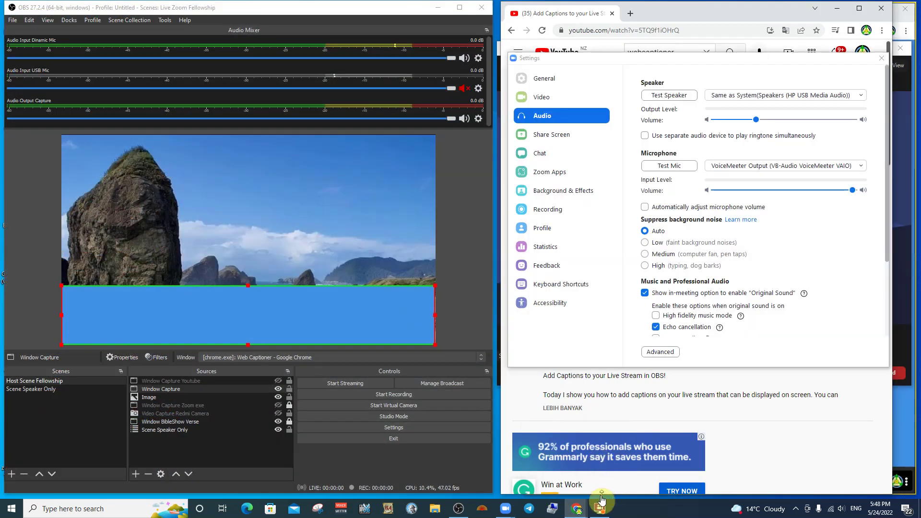
{"action": "mouse_move", "coordinate": [578, 508]}
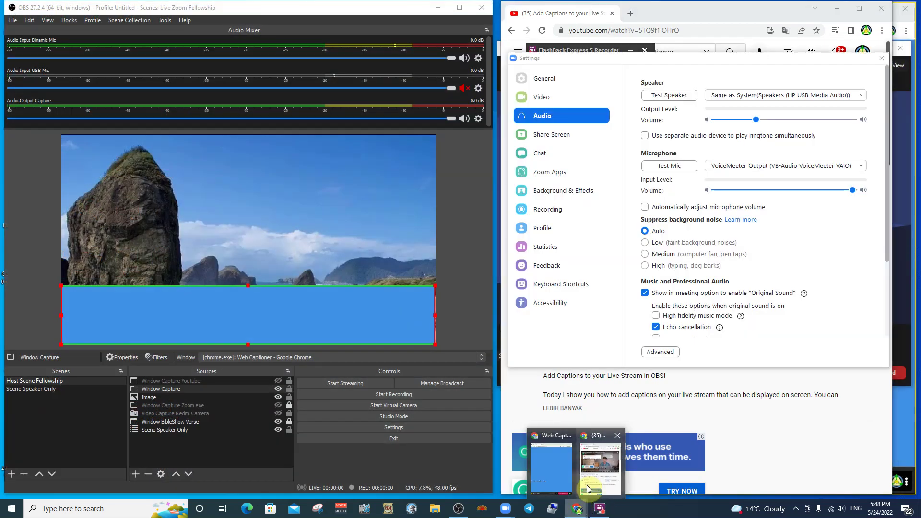
{"action": "mouse_move", "coordinate": [597, 484]}
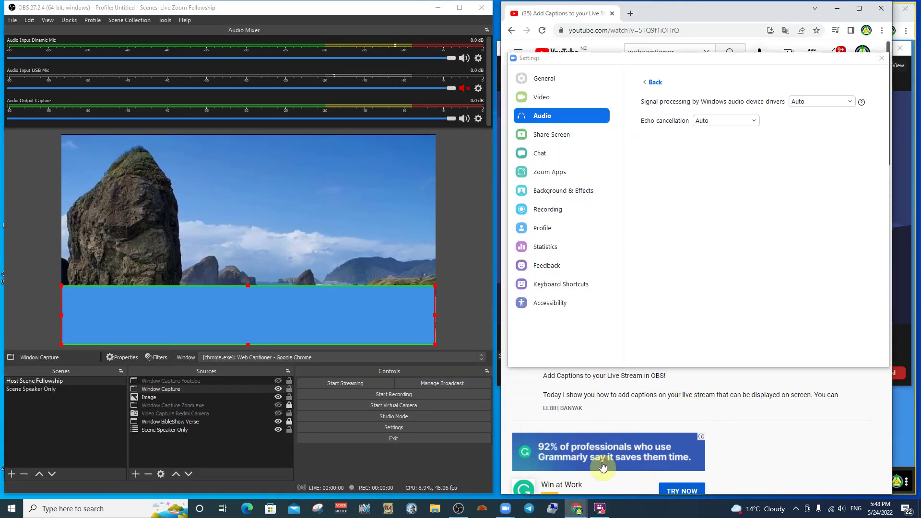
{"action": "left_click", "coordinate": [881, 60]}
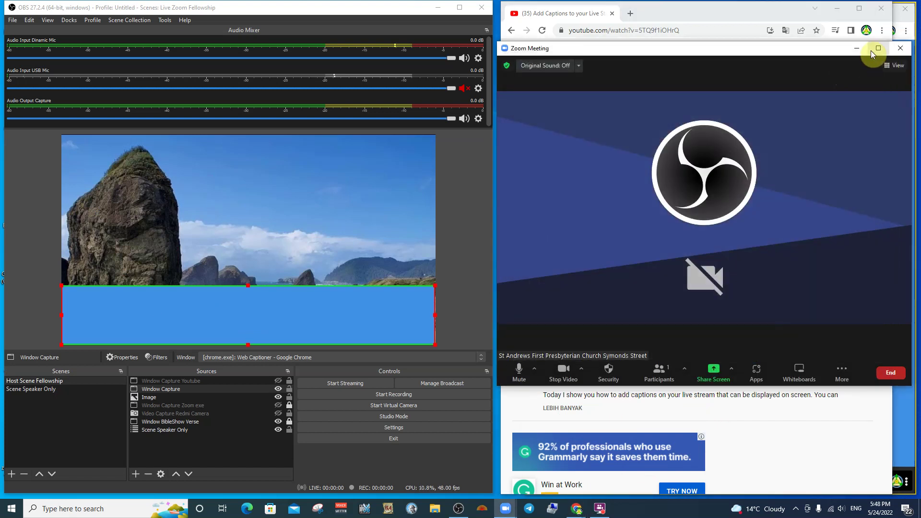
{"action": "left_click", "coordinate": [857, 48]}
{"action": "left_click", "coordinate": [534, 277]}
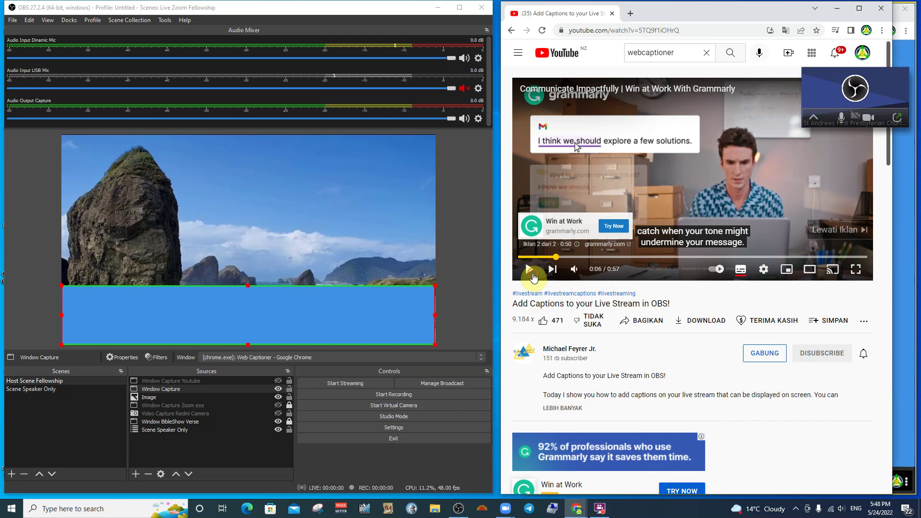
Step: Show the Window Capture Youtube source in the scene and place Zoom's audio settings below the YouTube video with the meeting minimized
{"action": "left_click", "coordinate": [278, 381]}
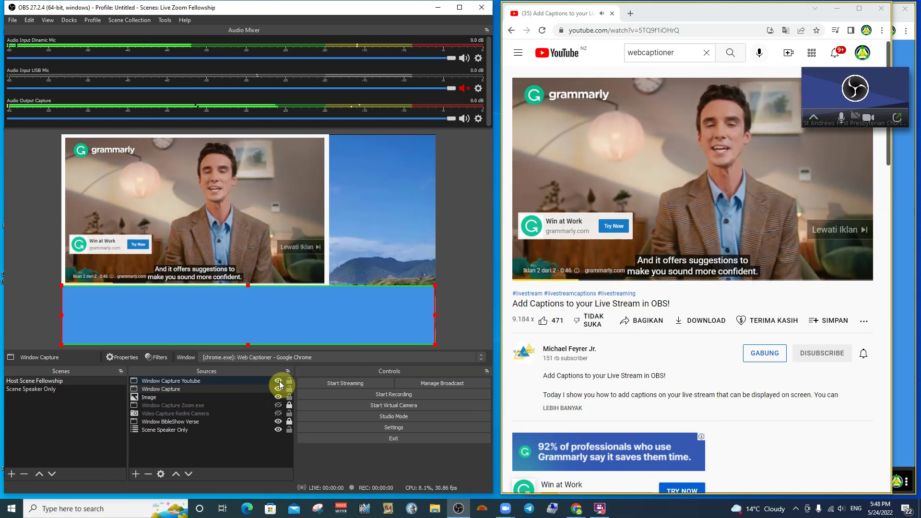
{"action": "mouse_move", "coordinate": [752, 160]}
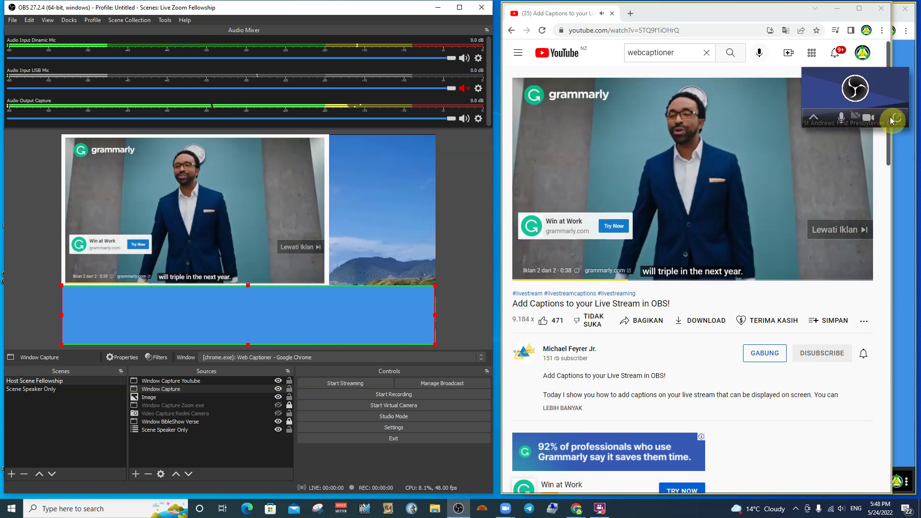
{"action": "left_click", "coordinate": [891, 116]}
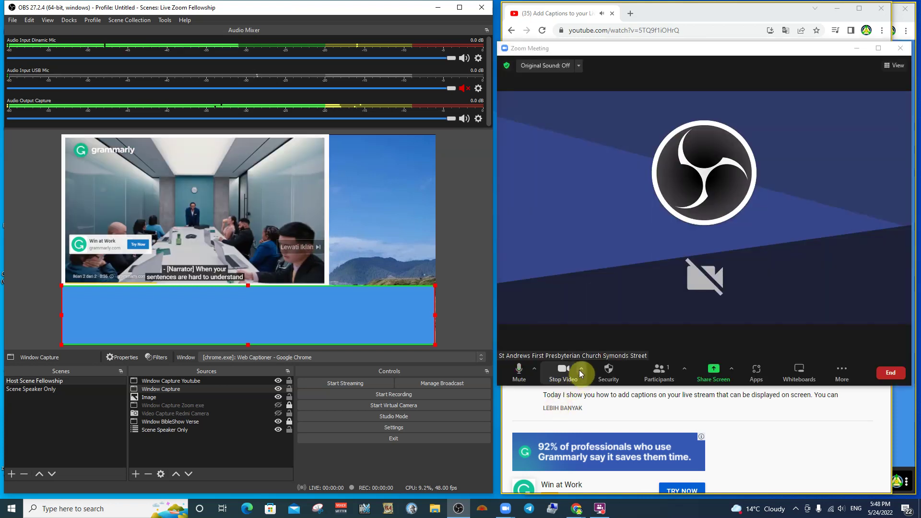
{"action": "left_click", "coordinate": [580, 369]}
{"action": "left_click", "coordinate": [600, 351]}
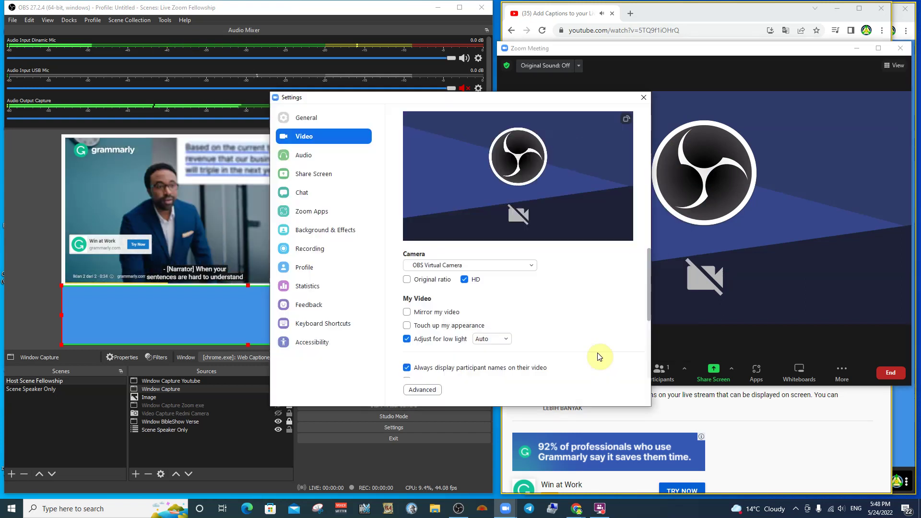
{"action": "left_click", "coordinate": [302, 154]}
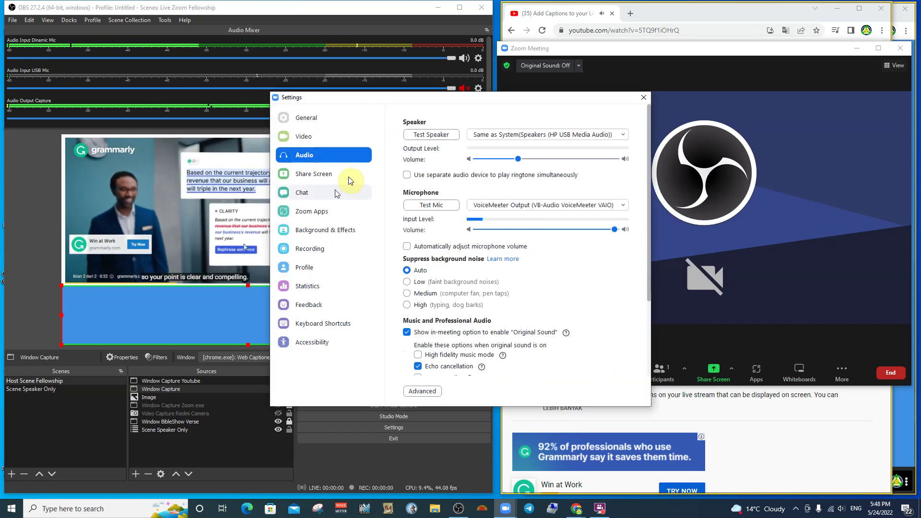
{"action": "left_click_drag", "start_coordinate": [529, 100], "coordinate": [757, 102]}
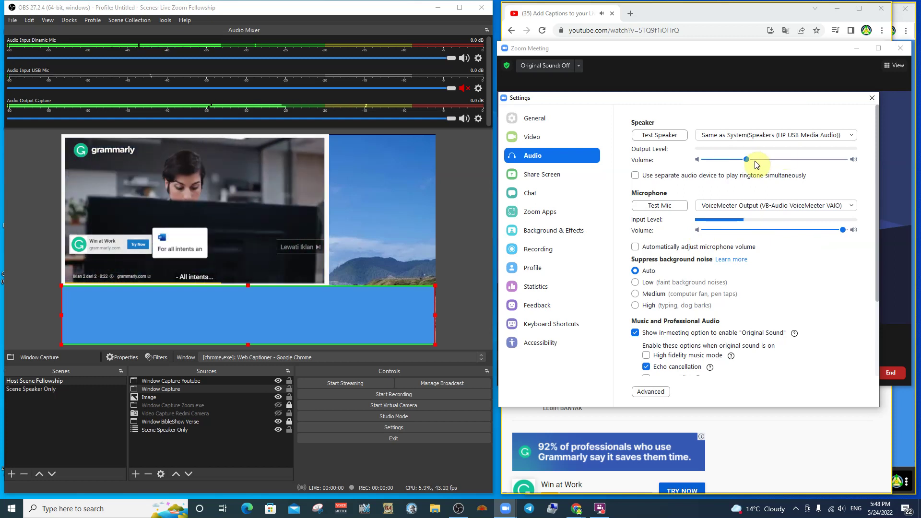
{"action": "left_click", "coordinate": [856, 48]}
{"action": "left_click_drag", "start_coordinate": [736, 103], "coordinate": [741, 296]}
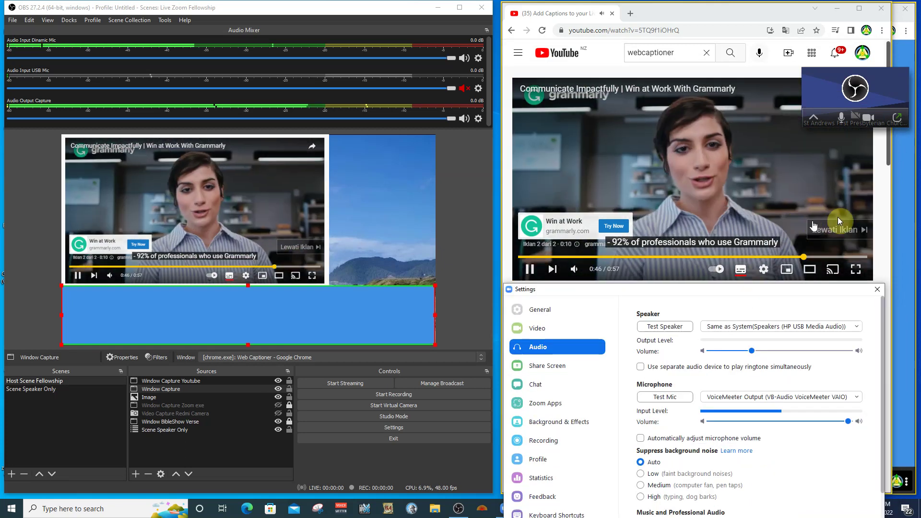
Step: Skip the YouTube ad, test playing and pausing the video against Zoom's microphone input level, and hide the Window Capture Youtube source
{"action": "left_click", "coordinate": [842, 231]}
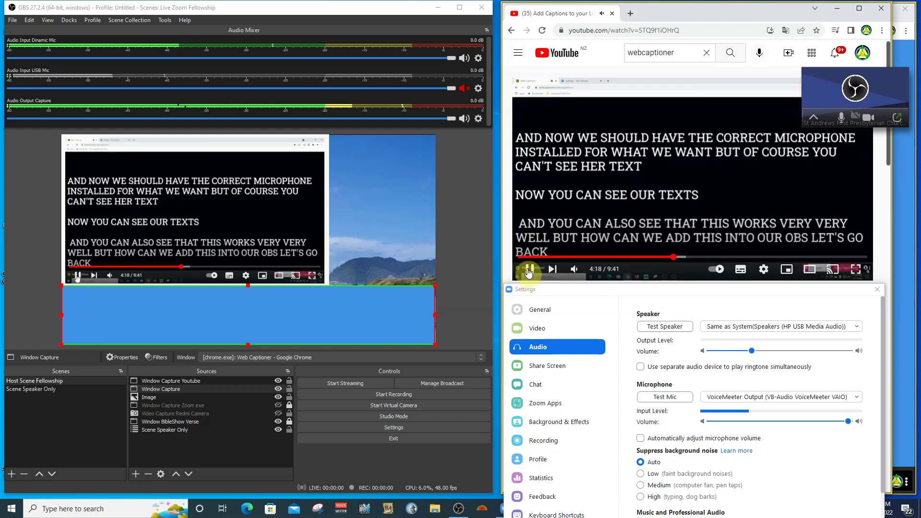
{"action": "left_click", "coordinate": [529, 272]}
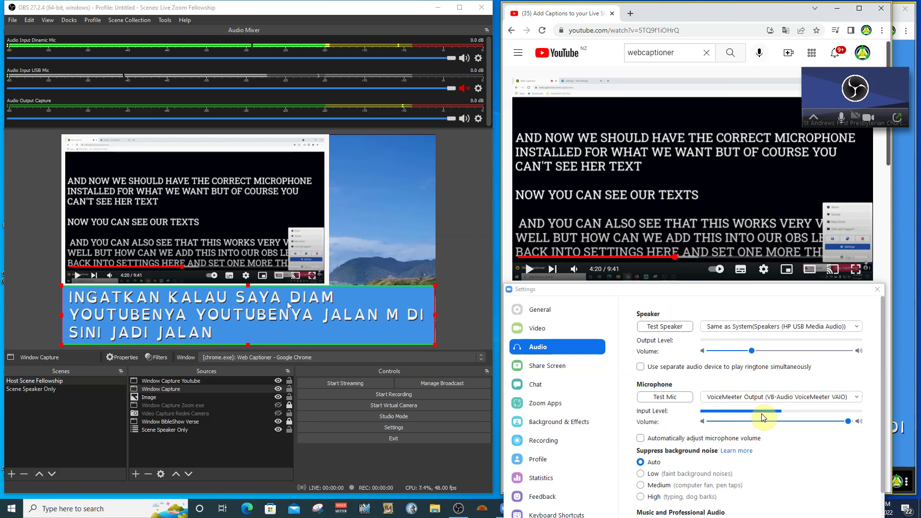
{"action": "left_click", "coordinate": [528, 274]}
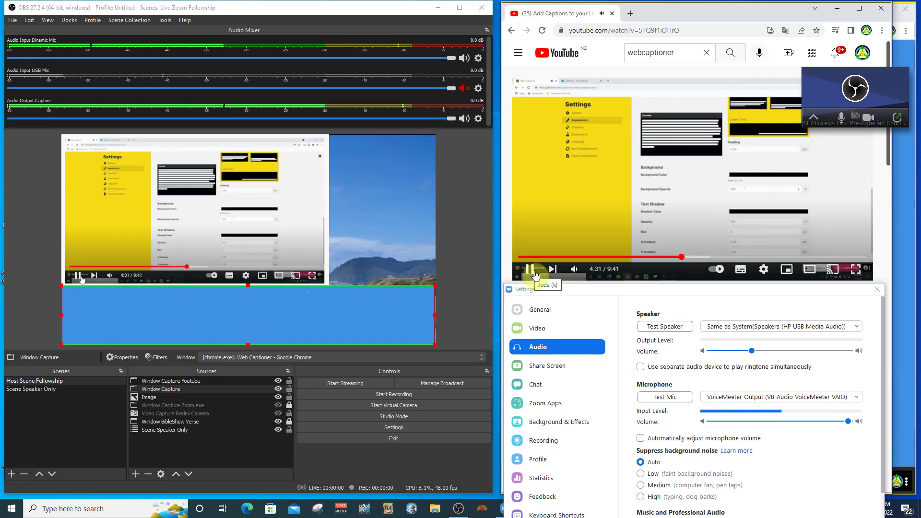
{"action": "left_click", "coordinate": [528, 272]}
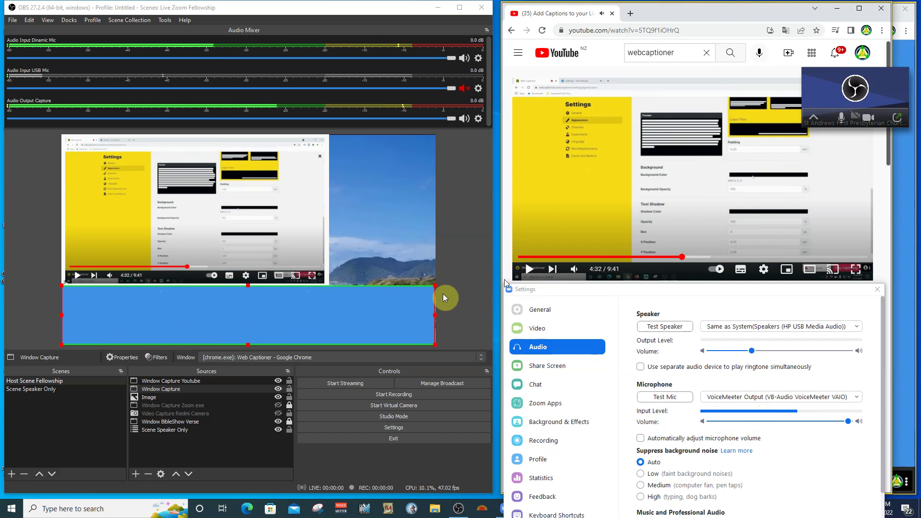
{"action": "left_click", "coordinate": [278, 380]}
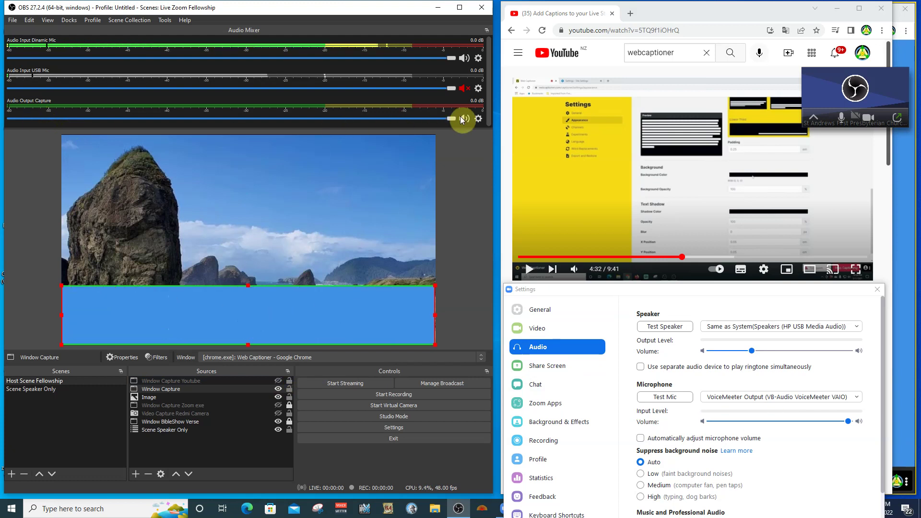
Step: Examine the Audio Monitor filter's settings on the Audio Output Capture source and close its filters
{"action": "left_click", "coordinate": [478, 119]}
{"action": "left_click", "coordinate": [494, 218]}
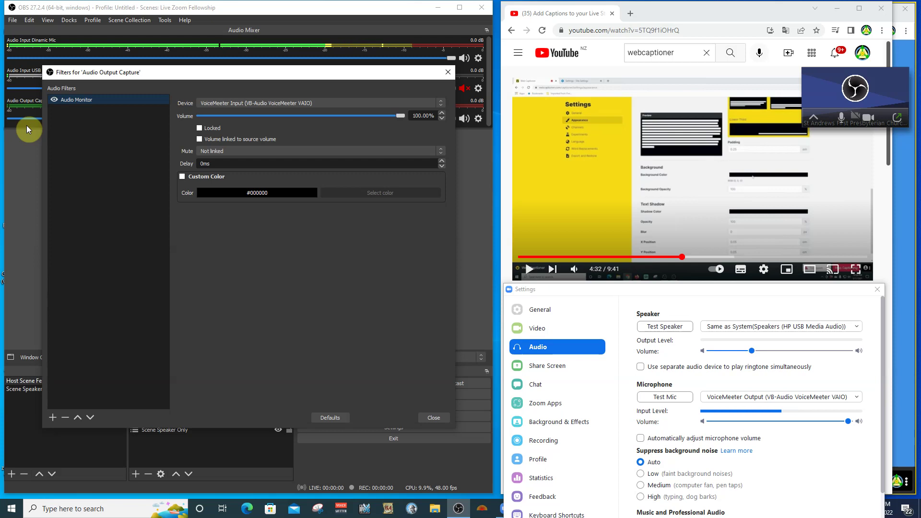
{"action": "left_click", "coordinate": [433, 425]}
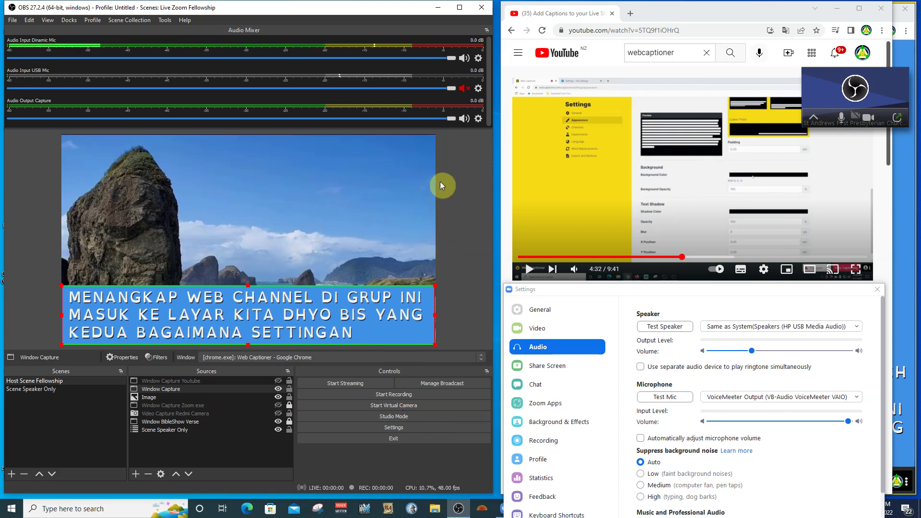
Step: Review Audio Input Dinamic Mic's Noise Gate, Compressor, Gain, Noise Suppression, VST 2.x Plug-in and Audio Monitor filters, and close them
{"action": "left_click", "coordinate": [479, 59]}
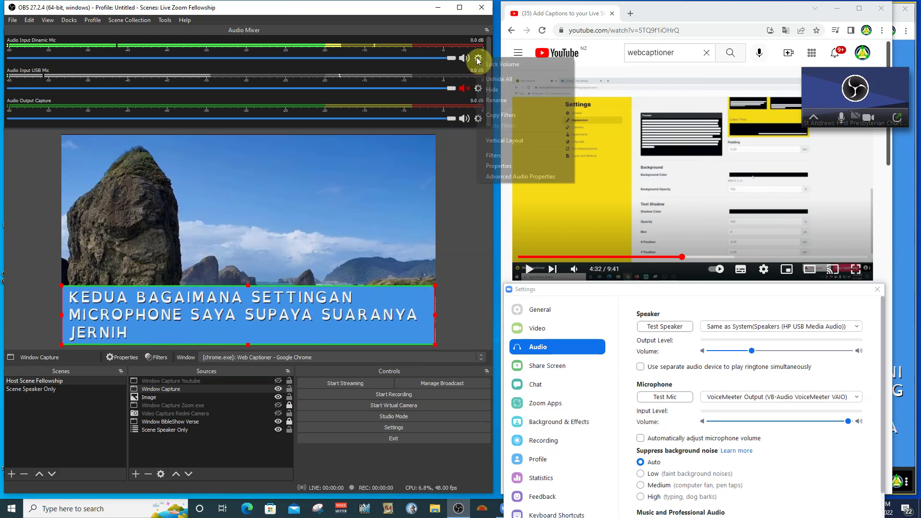
{"action": "left_click", "coordinate": [497, 155]}
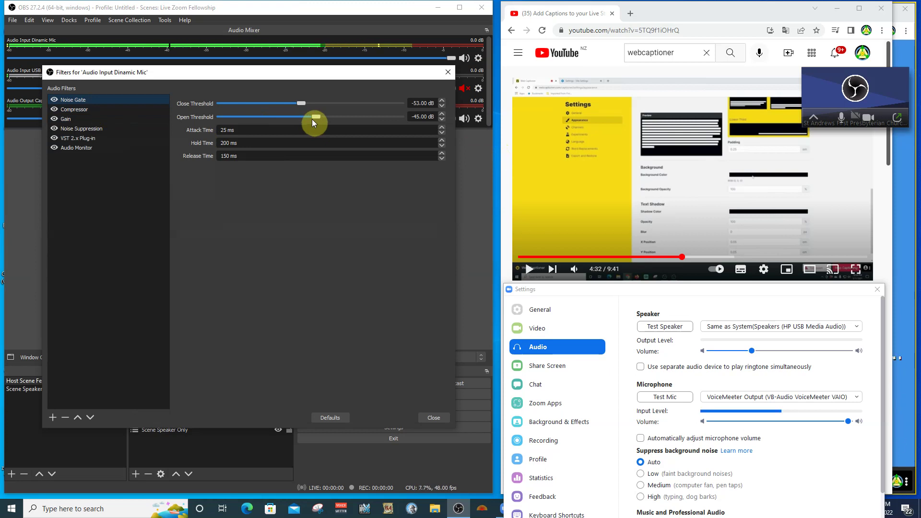
{"action": "left_click_drag", "start_coordinate": [302, 73], "coordinate": [725, 16]}
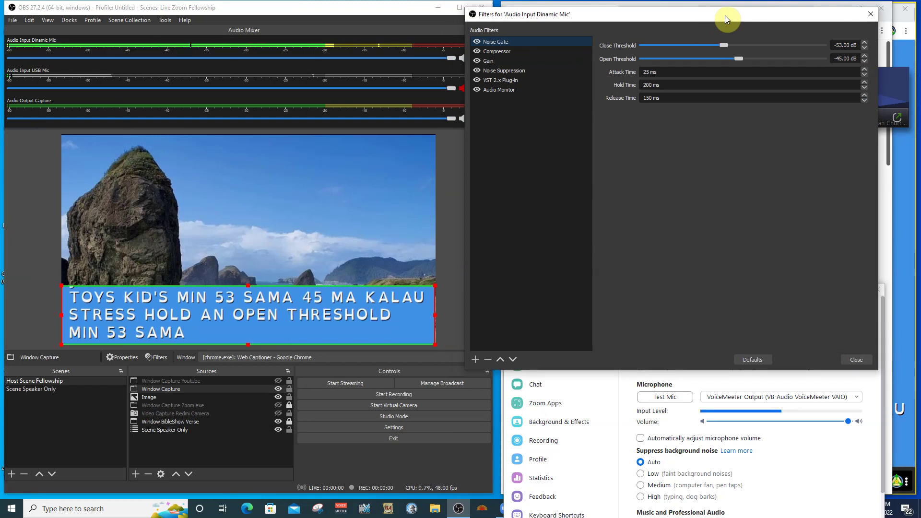
{"action": "left_click", "coordinate": [508, 54]}
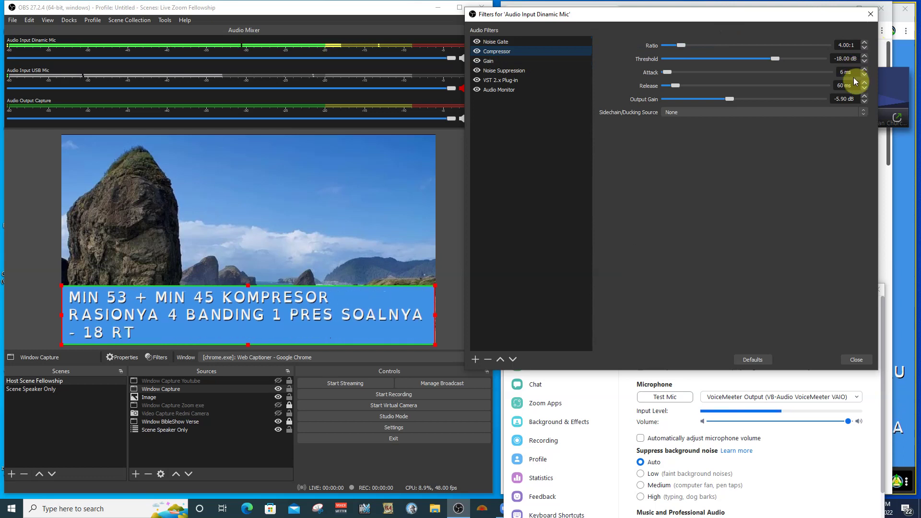
{"action": "left_click", "coordinate": [489, 62]}
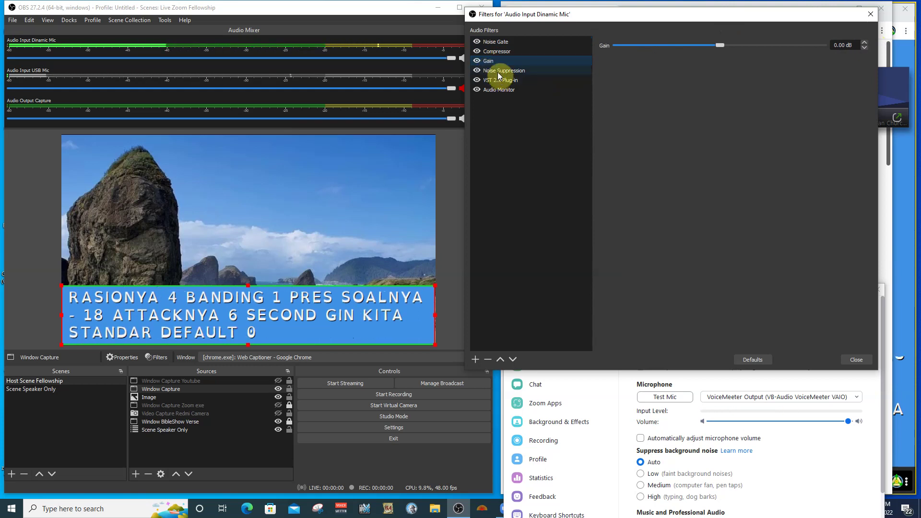
{"action": "left_click", "coordinate": [498, 72]}
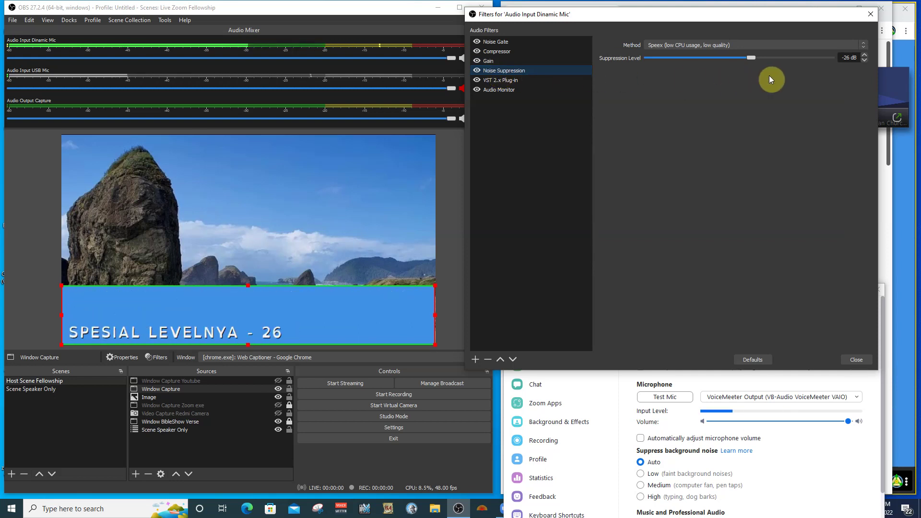
{"action": "left_click", "coordinate": [511, 81]}
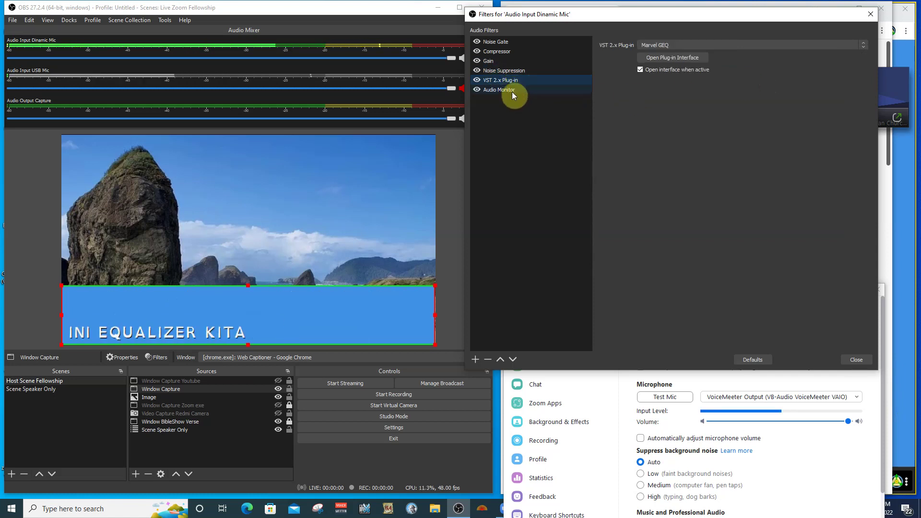
{"action": "left_click", "coordinate": [507, 90]}
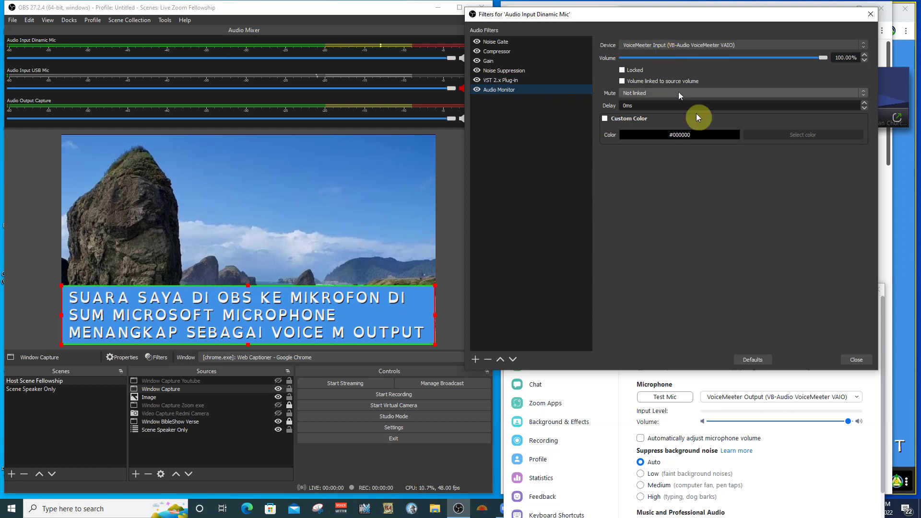
{"action": "left_click", "coordinate": [858, 361]}
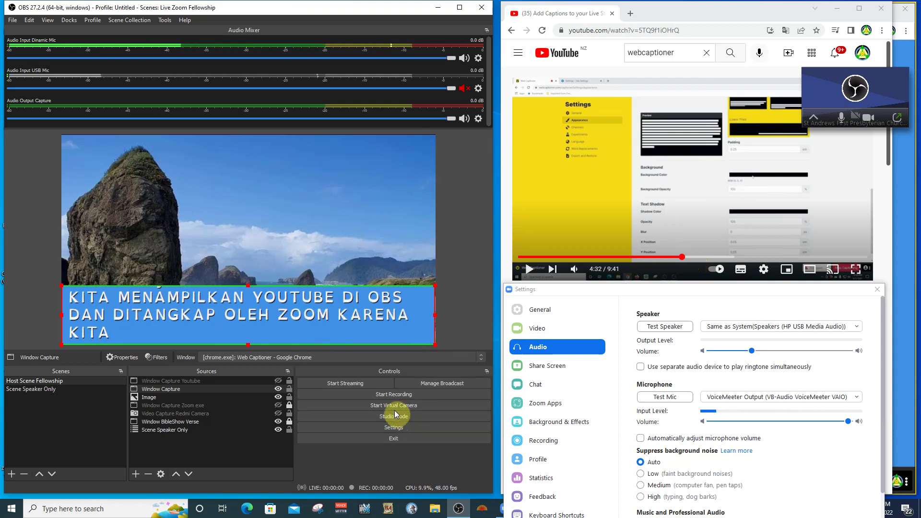
Step: Start the OBS virtual camera and restore the Zoom meeting window, closing Zoom's settings to show the captioned scene
{"action": "left_click", "coordinate": [380, 408]}
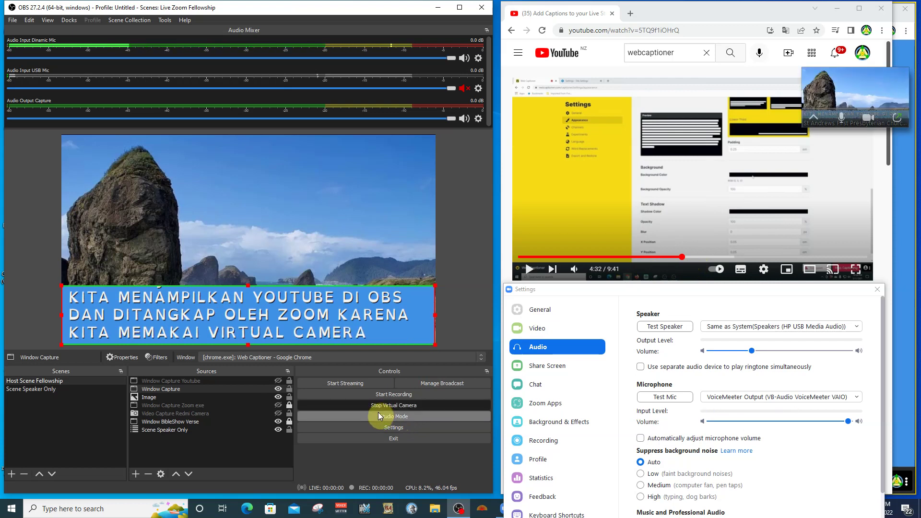
{"action": "left_click", "coordinate": [897, 118]}
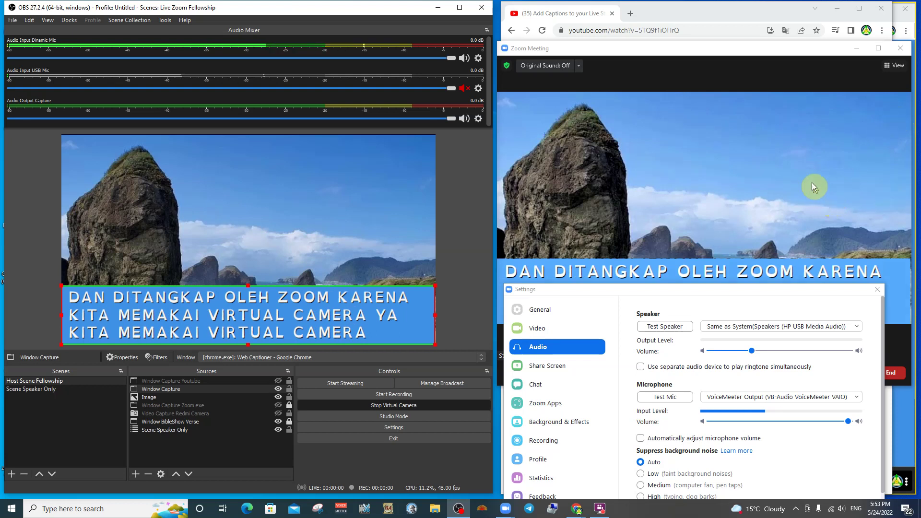
{"action": "left_click", "coordinate": [880, 292]}
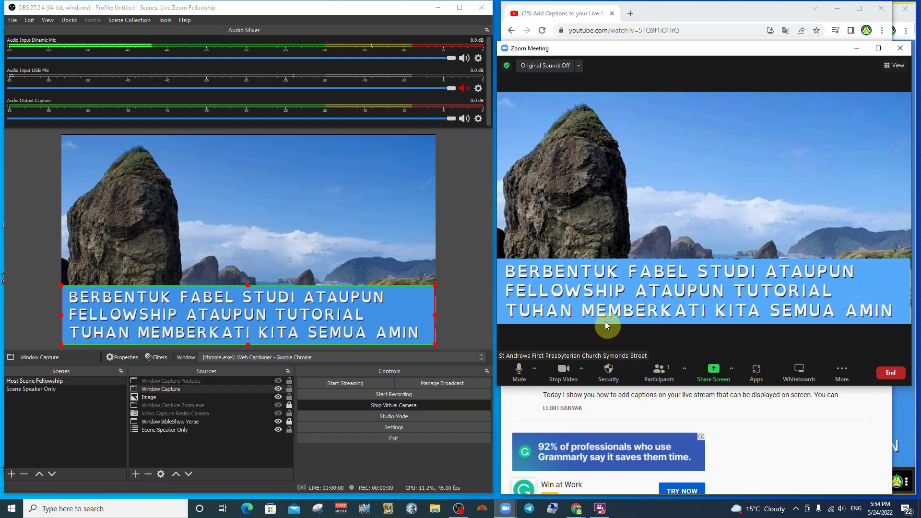
Step: End the Zoom meeting for all participants and close the Zoom home window
{"action": "left_click", "coordinate": [888, 373]}
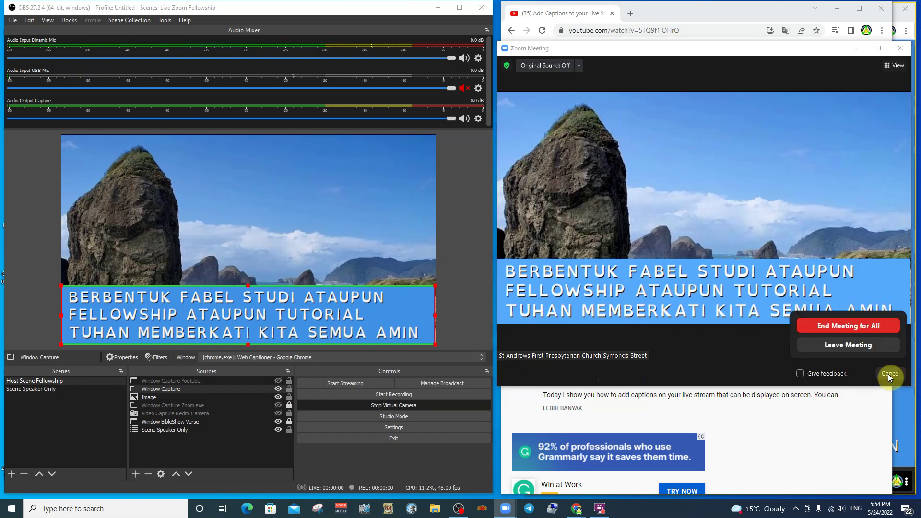
{"action": "left_click", "coordinate": [865, 326]}
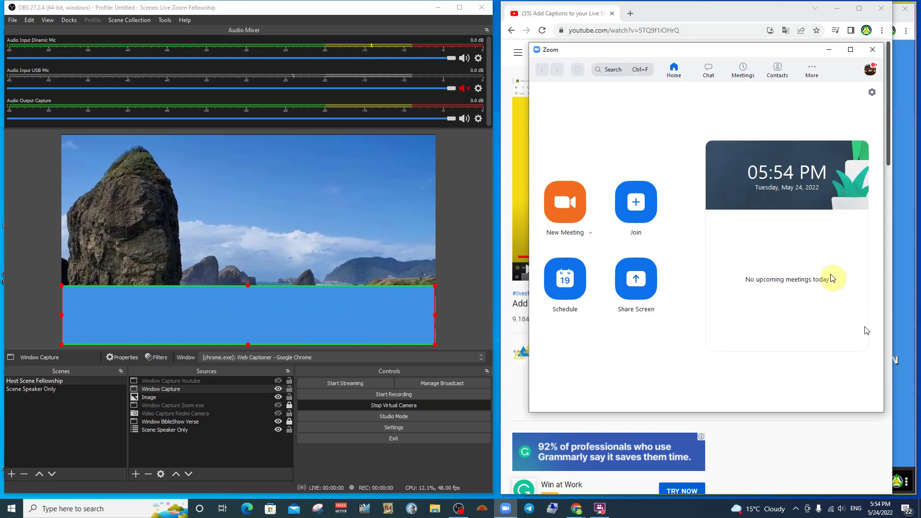
{"action": "left_click", "coordinate": [870, 50]}
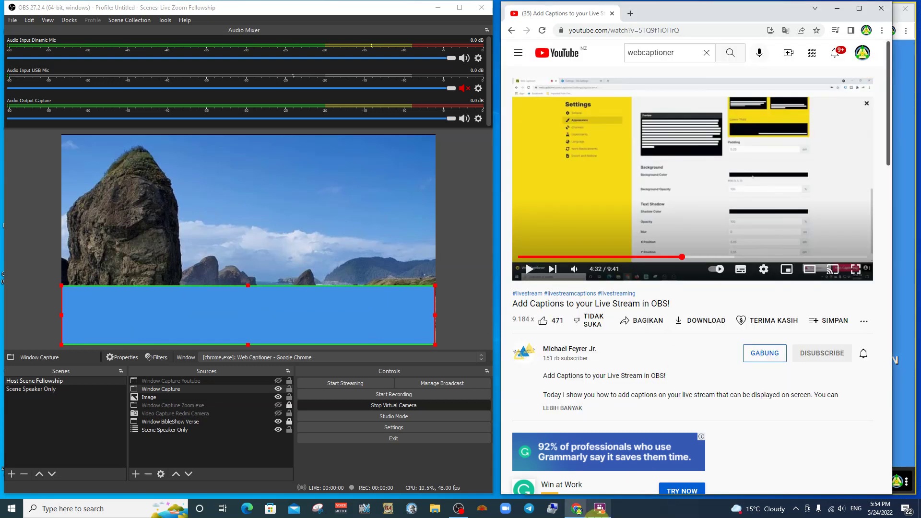